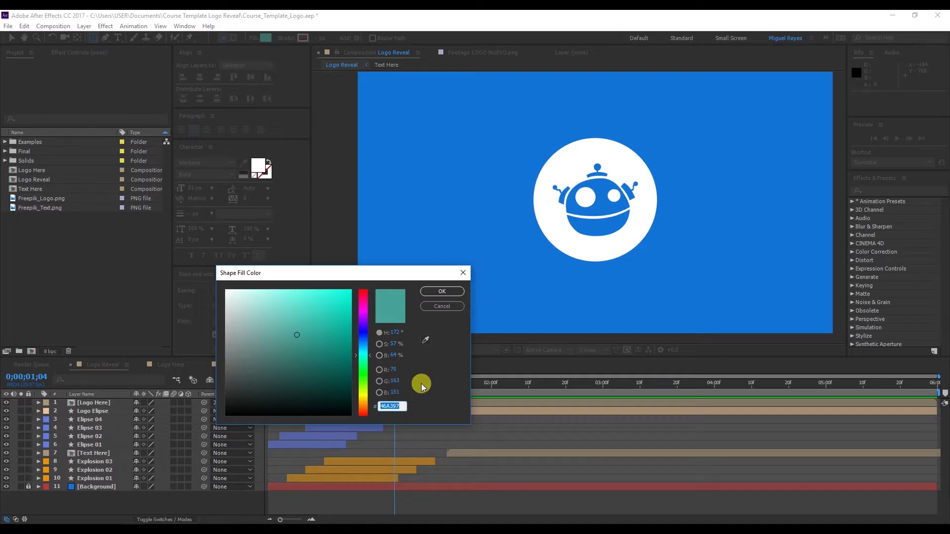
# Create a full-frame rectangle shape layer with the fill colour #46A397 and rename the layer Rect. 01
pyautogui.click(447, 291)
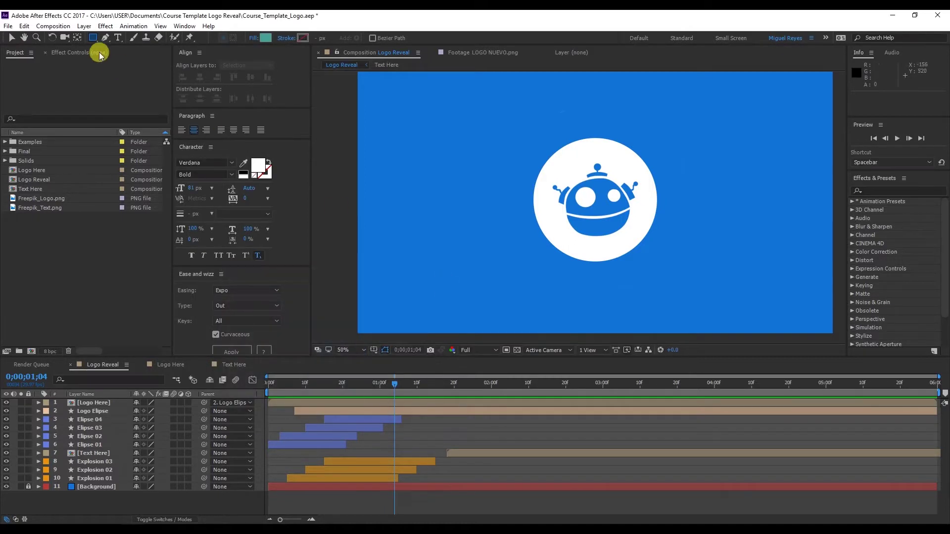
pyautogui.doubleClick(93, 38)
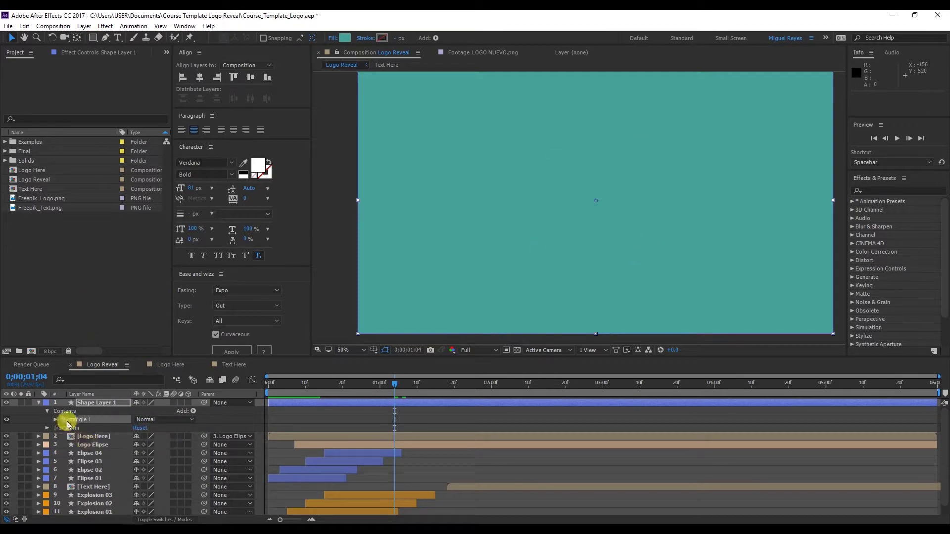
pyautogui.click(108, 404)
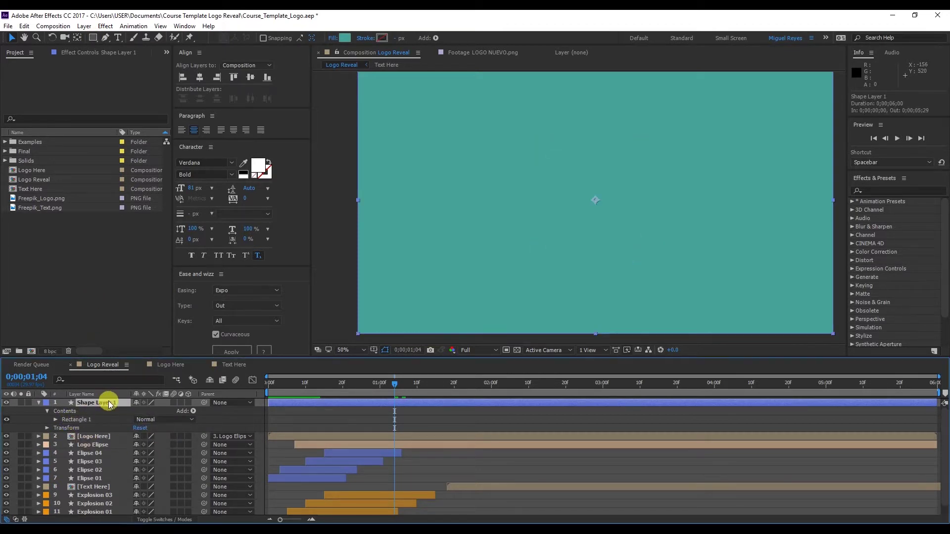
pyautogui.press('Return')
pyautogui.write('Rect')
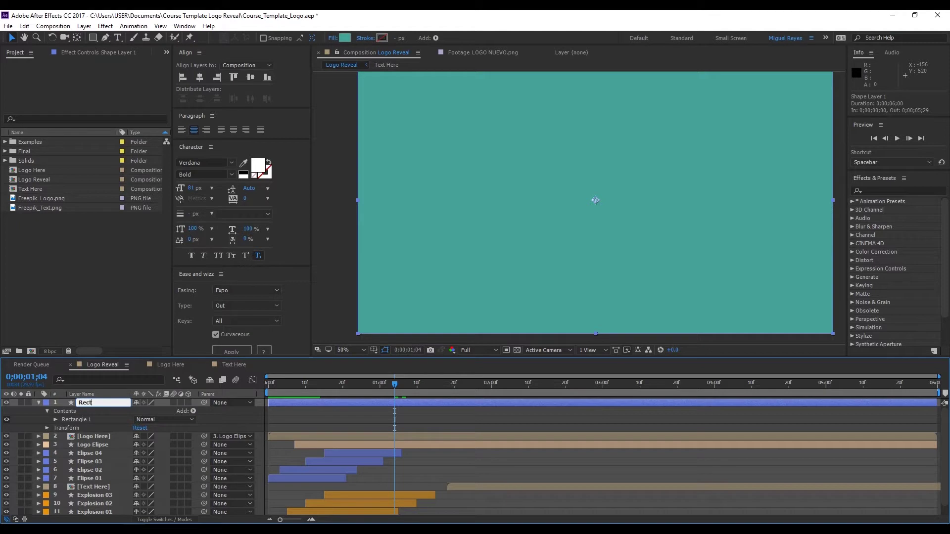
pyautogui.write('. 01')
pyautogui.press('Return')
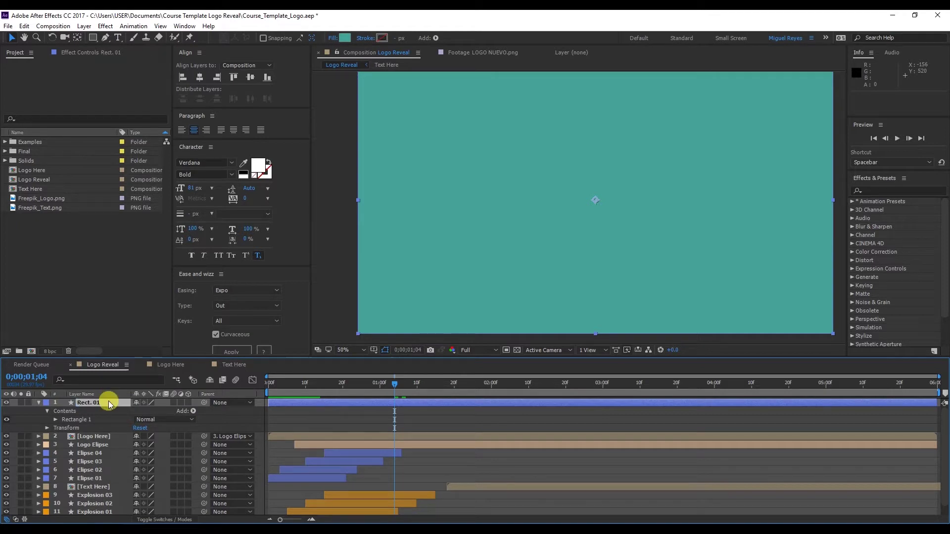
# Unlink the proportions of the rectangle path's Size and set its width to 240, keeping the height at 1080
pyautogui.click(82, 420)
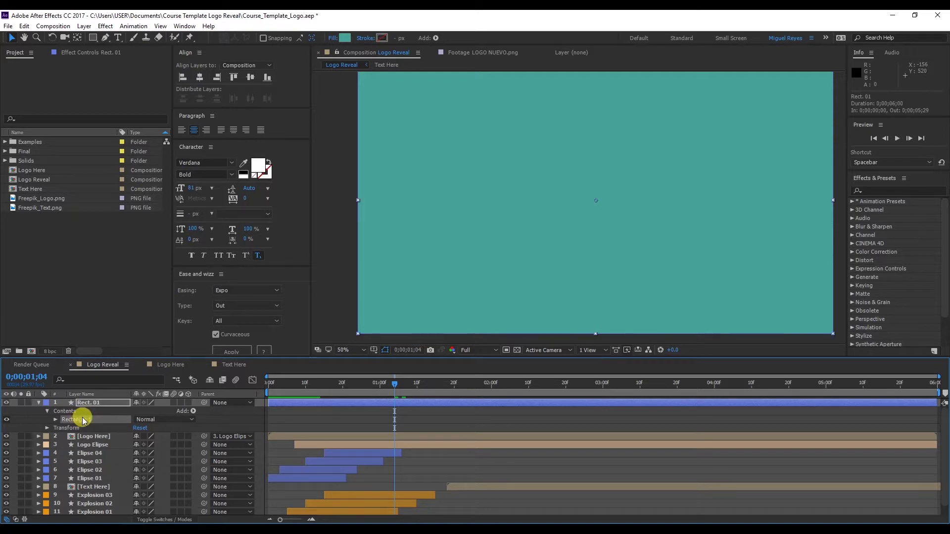
pyautogui.click(55, 420)
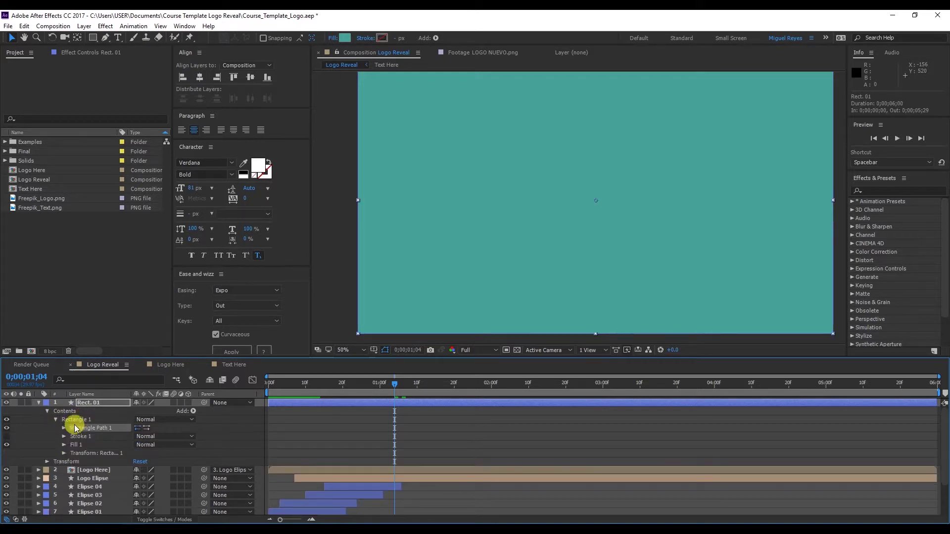
pyautogui.click(63, 428)
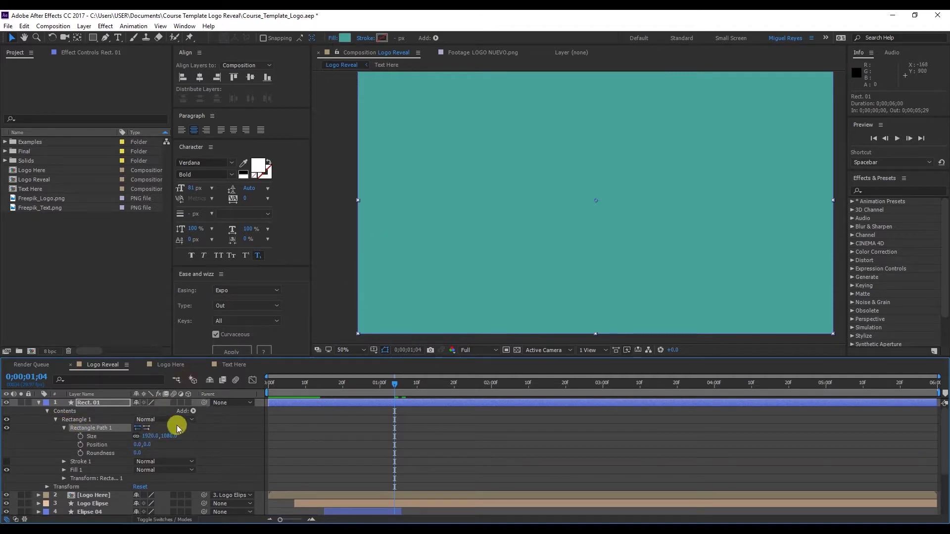
pyautogui.click(138, 434)
pyautogui.click(148, 435)
pyautogui.write('240')
pyautogui.press('Tab')
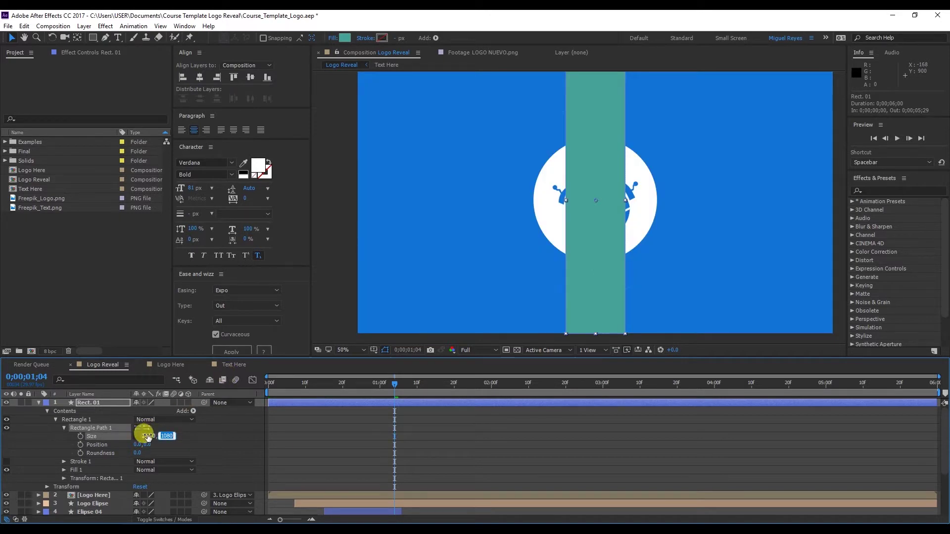
# Switch to Calculator and work out the 240 px strip width from the 1920 px frame width
pyautogui.click(155, 525)
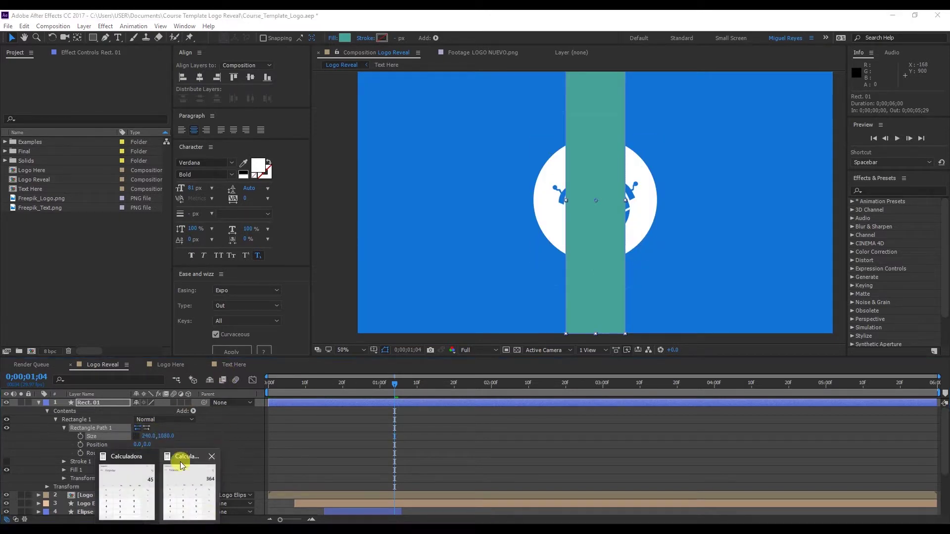
pyautogui.click(188, 490)
pyautogui.write('1920')
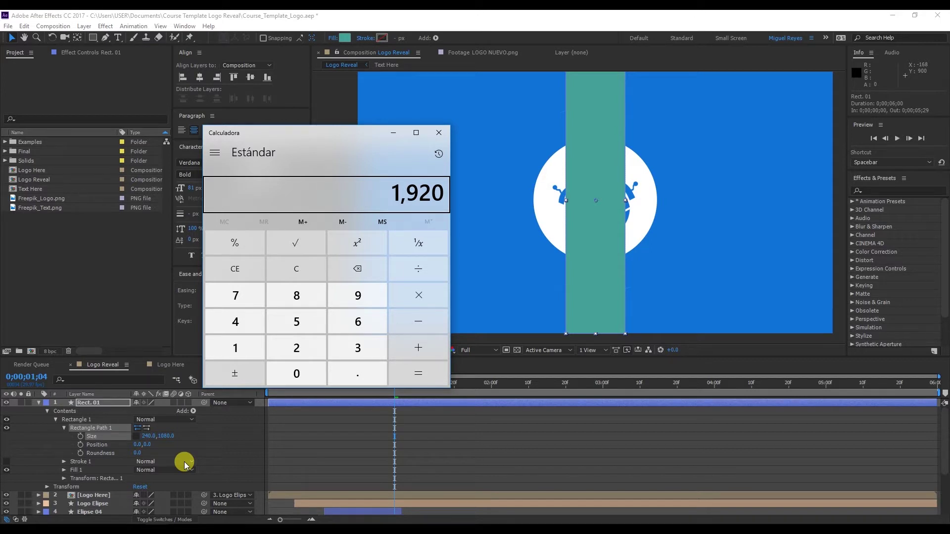
pyautogui.write('240')
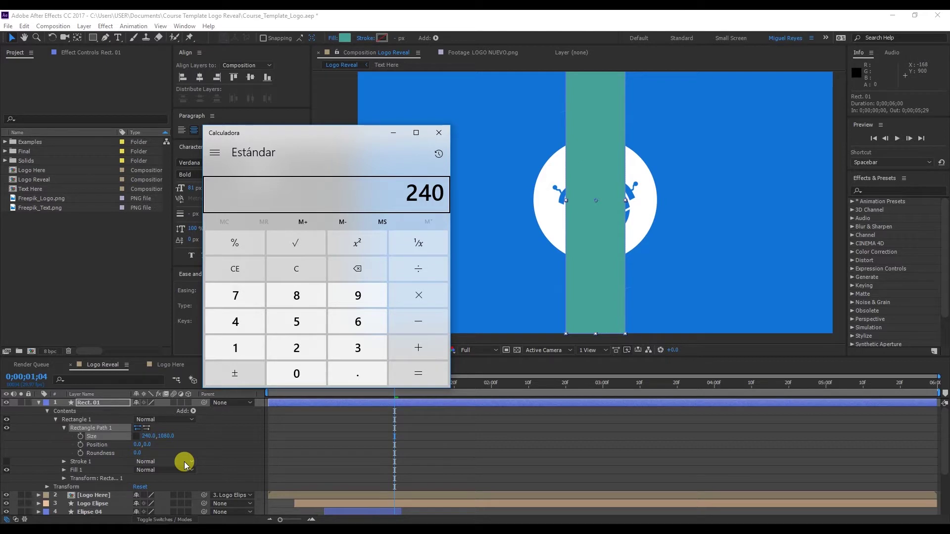
pyautogui.click(205, 448)
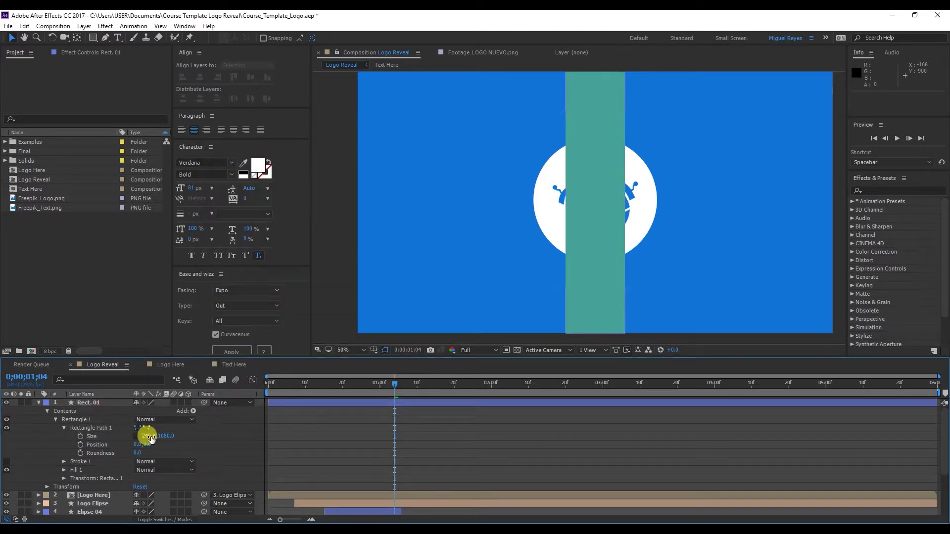
pyautogui.click(138, 427)
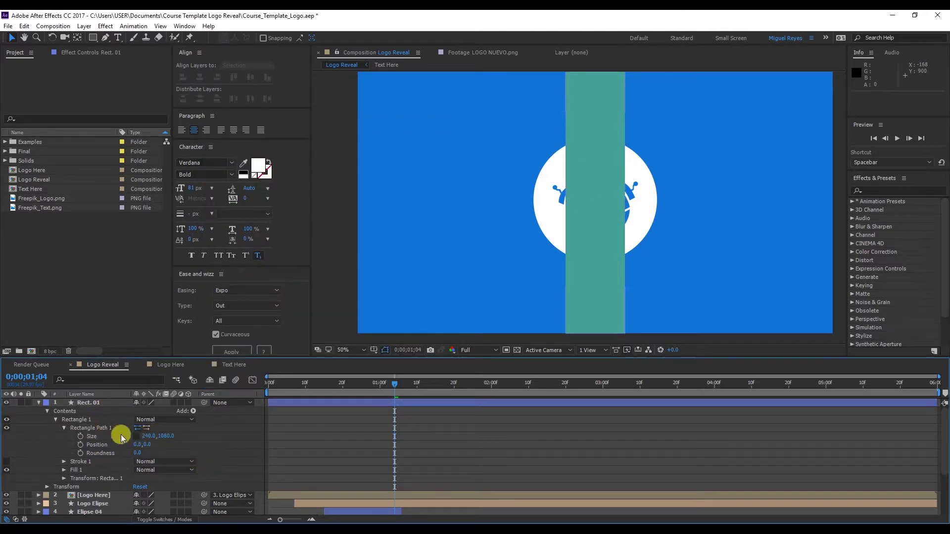
# Set the label colour of Rect. 01 to Lavender and move the strip flush with the composition's left edge, at position 120, 540
pyautogui.click(47, 404)
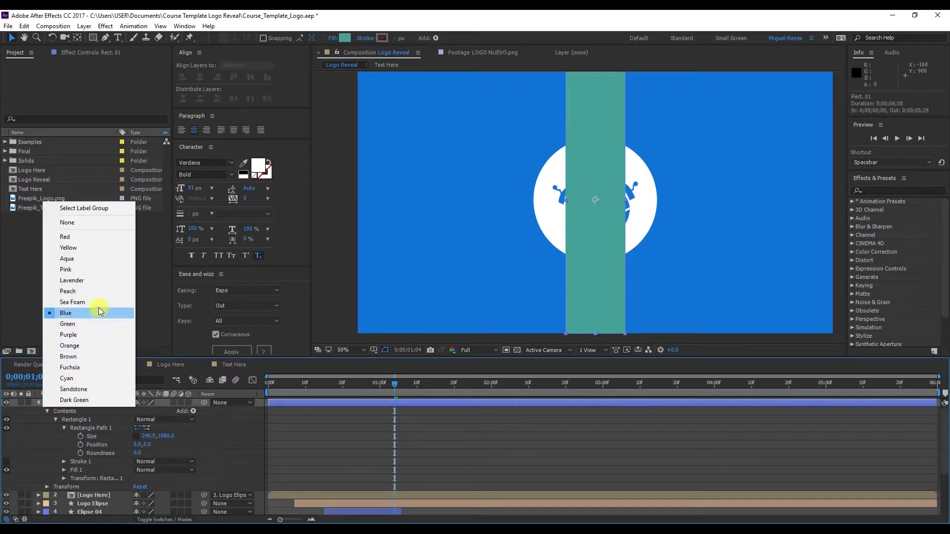
pyautogui.click(81, 281)
pyautogui.click(222, 443)
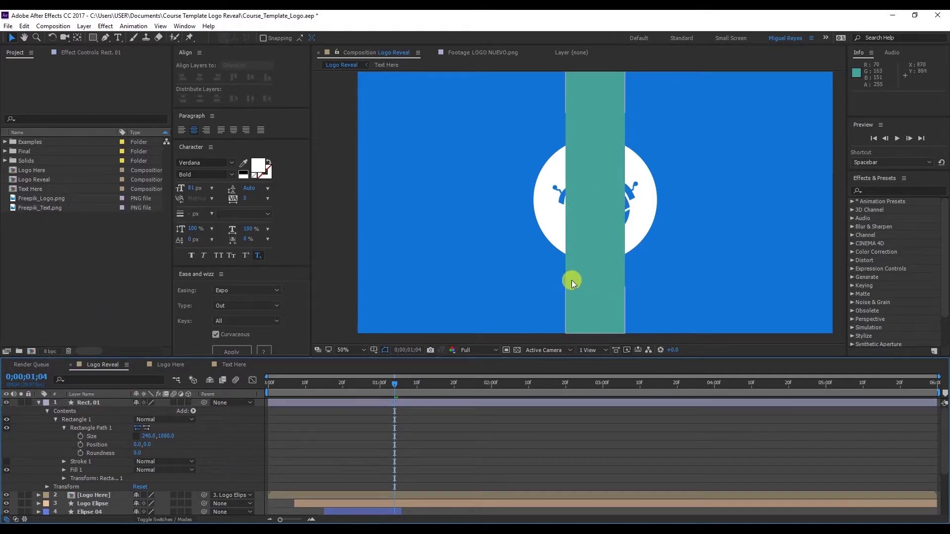
pyautogui.click(574, 251)
pyautogui.moveTo(601, 253); pyautogui.dragTo(384, 257)
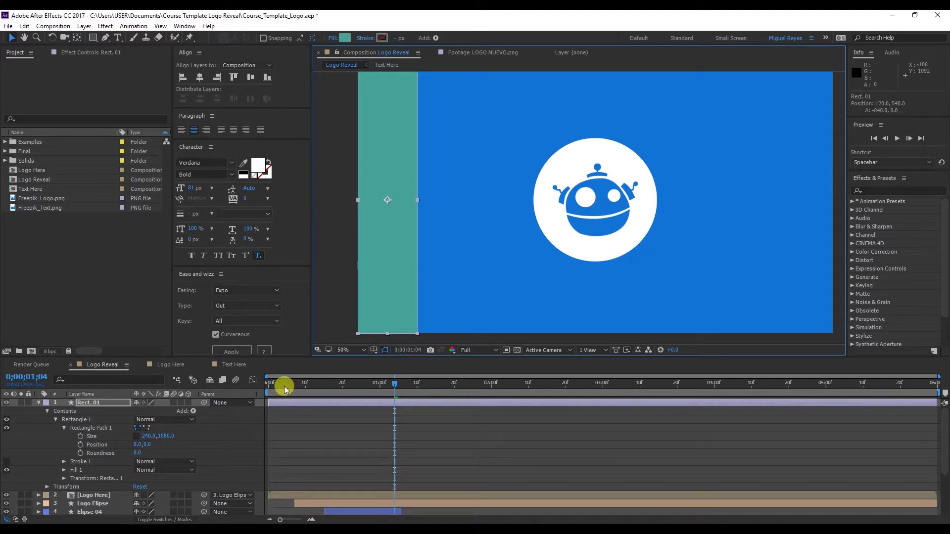
# At 0;00;00;00, enable Scale keyframes in both Rectangle 1's transform and the Rect. 01 layer transform, and show only the keyframed properties
pyautogui.click(264, 389)
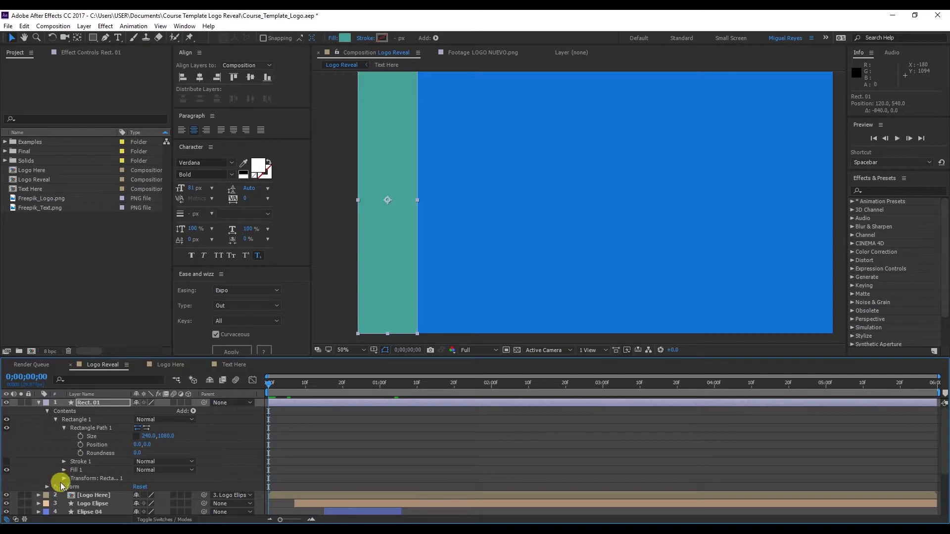
pyautogui.click(94, 478)
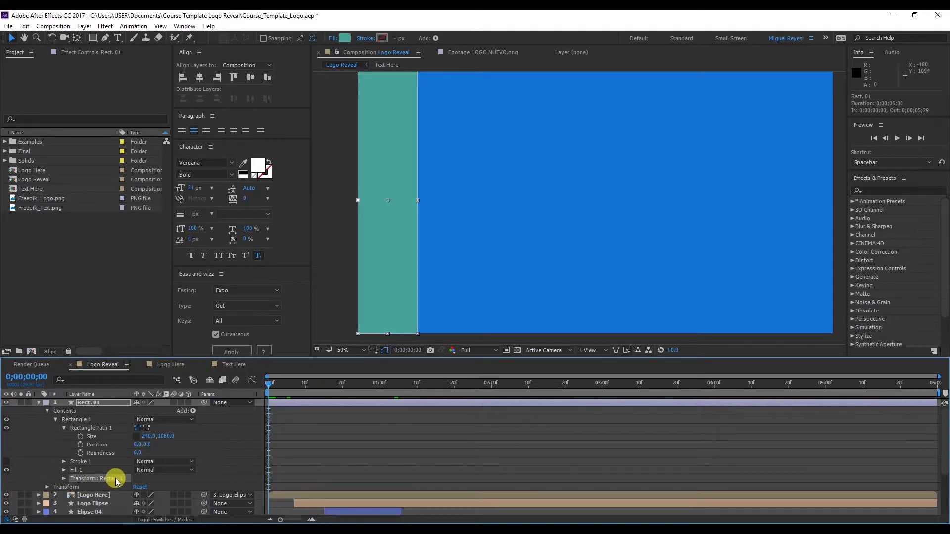
pyautogui.click(64, 478)
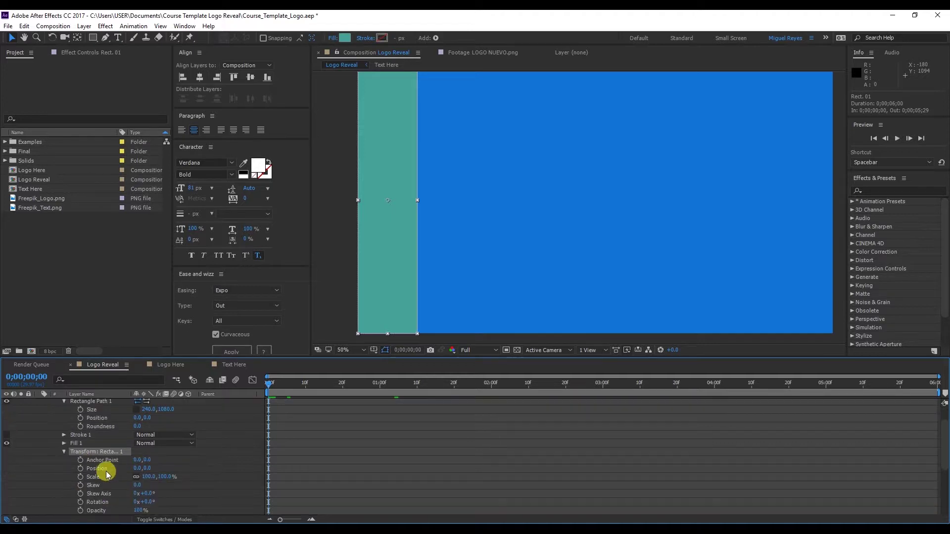
pyautogui.click(81, 477)
pyautogui.scroll(-2, 74, 482)
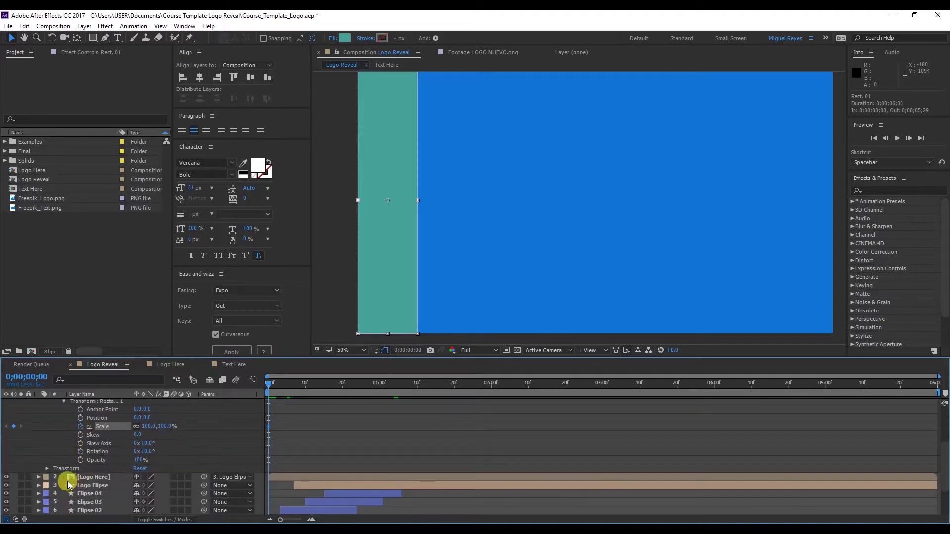
pyautogui.click(46, 468)
pyautogui.scroll(-2, 64, 479)
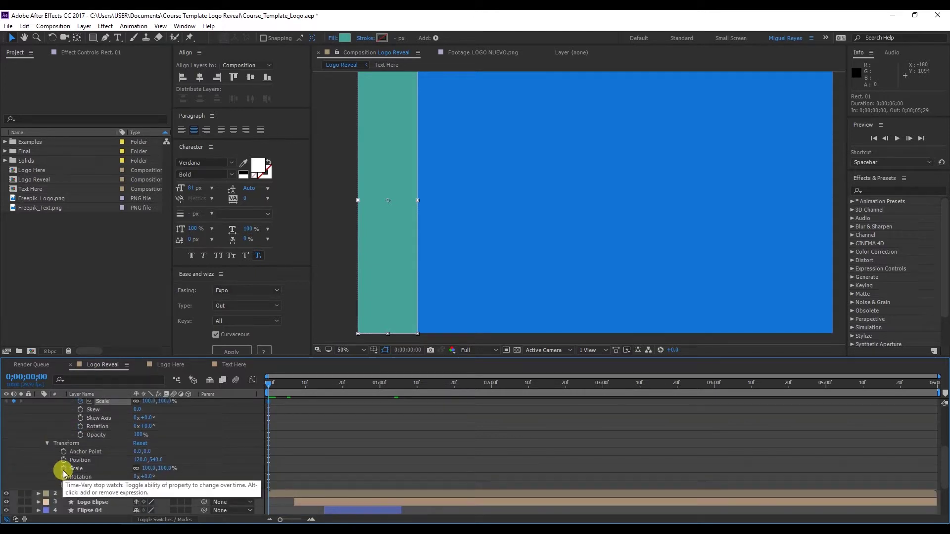
pyautogui.scroll(5, 279, 437)
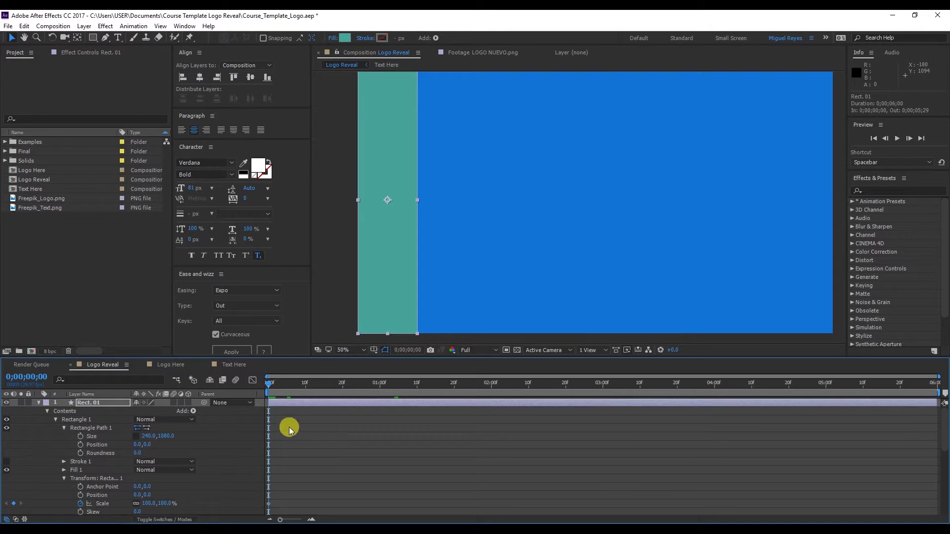
pyautogui.press('u')
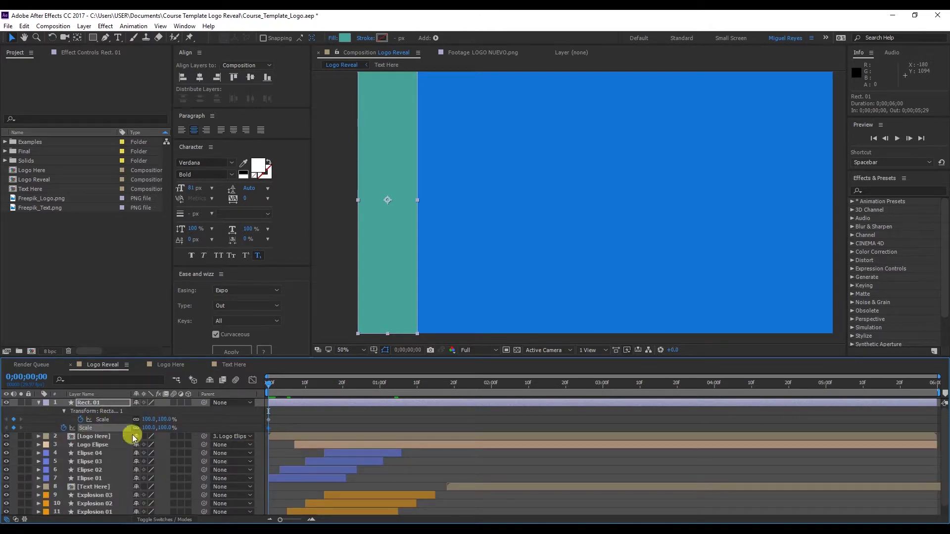
# Add a layer Scale keyframe to Rect. 01 at 0;00;00;12 and return to the composition start
pyautogui.moveTo(294, 388); pyautogui.dragTo(312, 388)
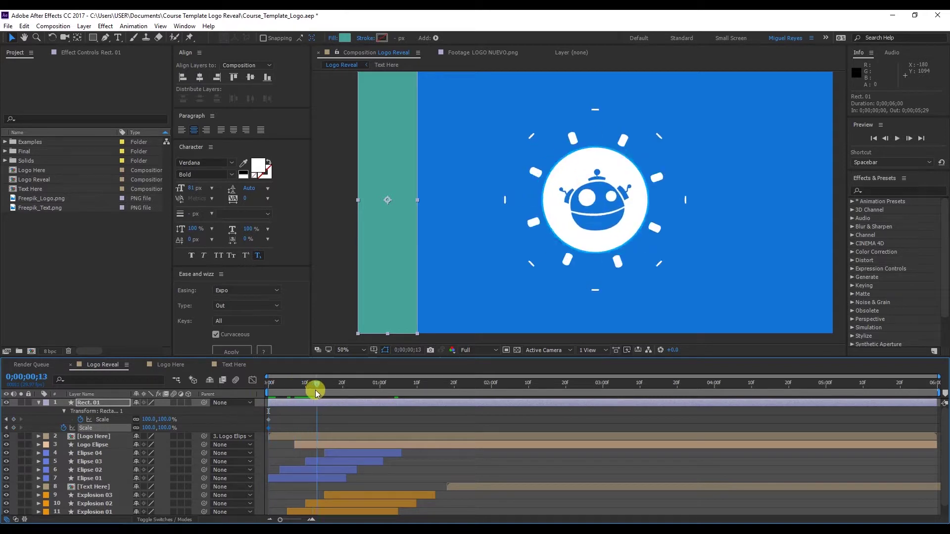
pyautogui.click(13, 428)
pyautogui.moveTo(312, 384); pyautogui.dragTo(254, 390)
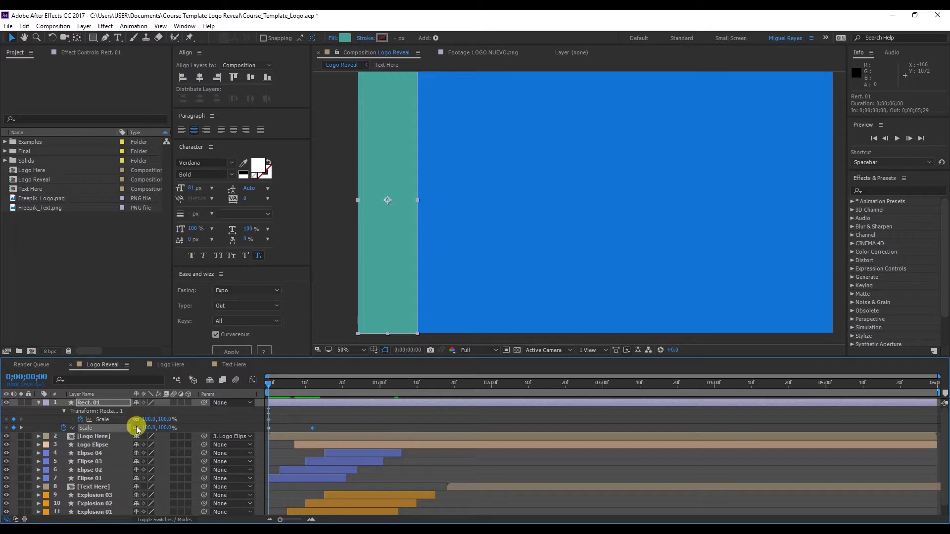
# Try reducing the layer's vertical Scale at the composition start with the anchor point still centred, and undo it
pyautogui.click(346, 417)
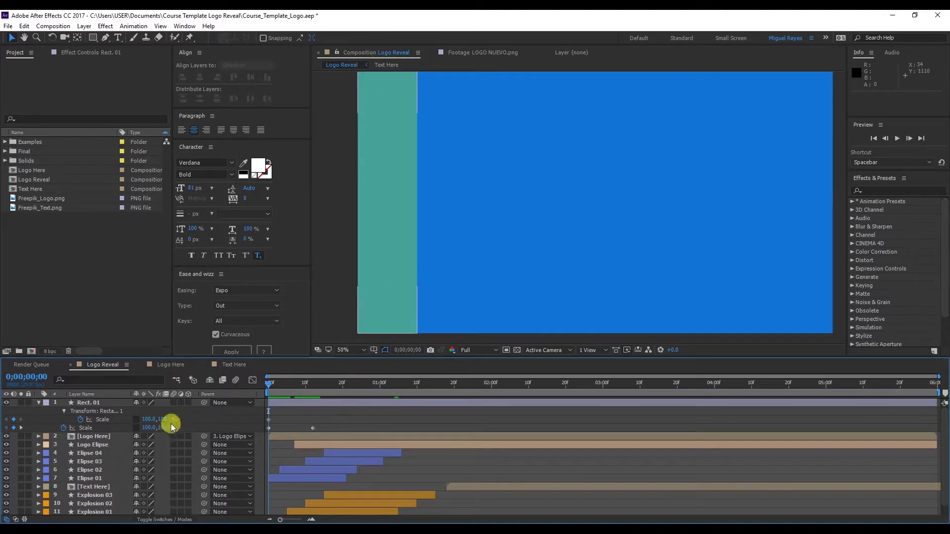
pyautogui.click(157, 428)
pyautogui.moveTo(157, 428); pyautogui.dragTo(131, 429)
pyautogui.click(423, 239)
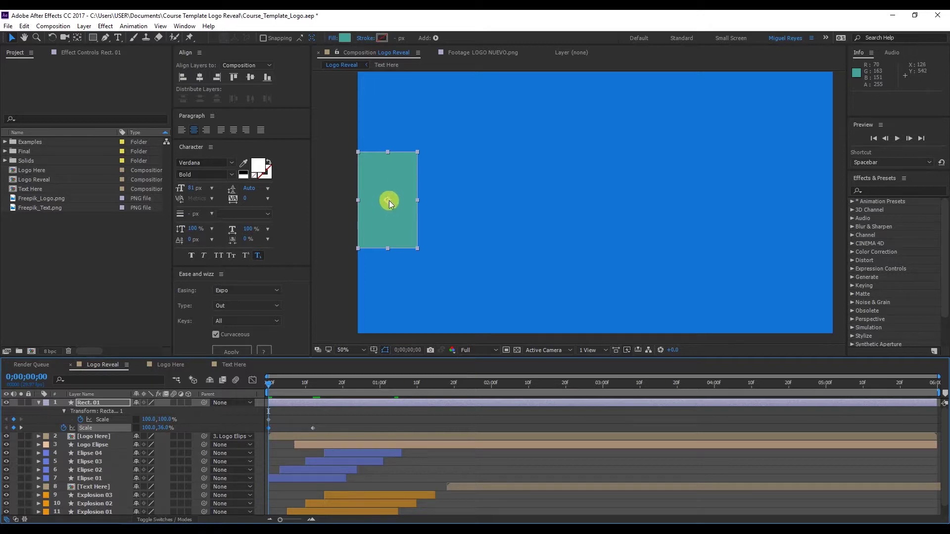
pyautogui.hotkey('ctrl', 'z')
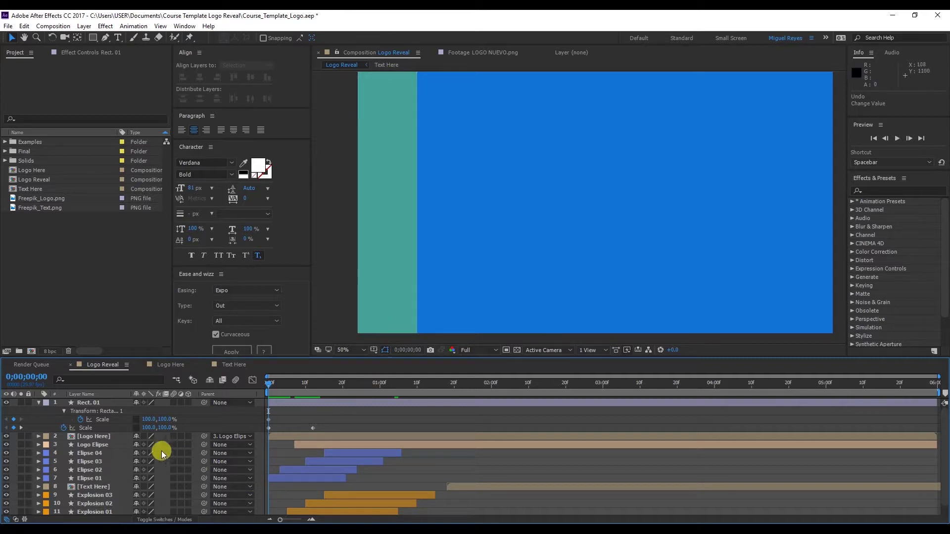
# Move the anchor point of Rect. 01 to the middle of the strip's bottom edge with the Pan Behind tool
pyautogui.click(86, 428)
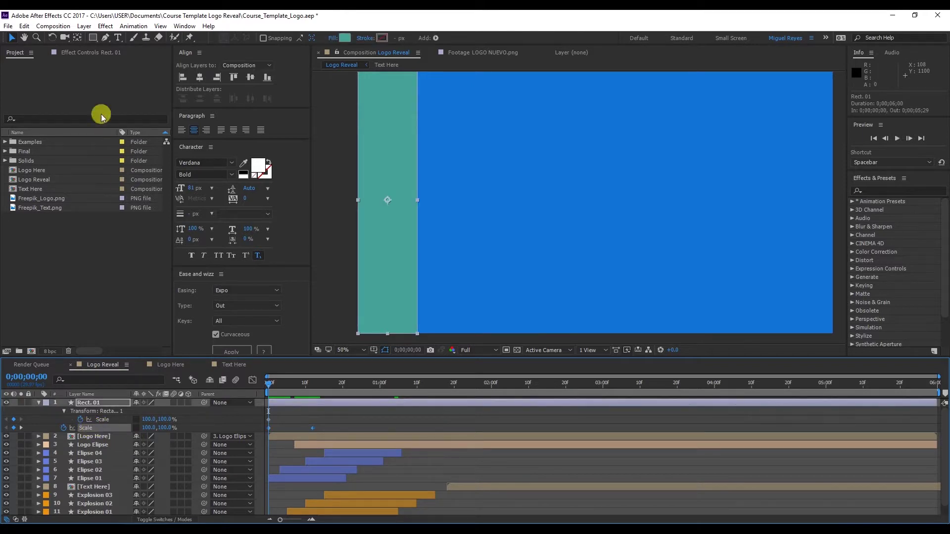
pyautogui.click(78, 38)
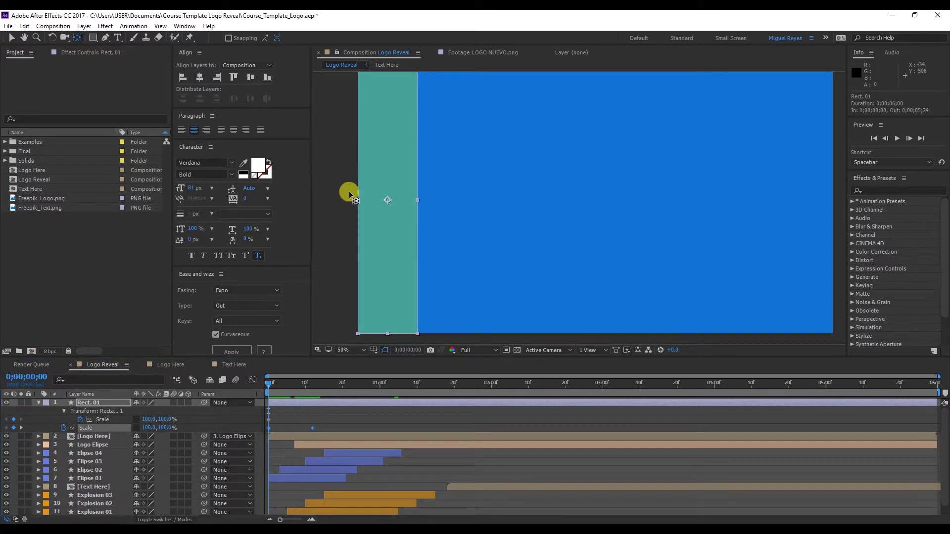
pyautogui.moveTo(387, 200); pyautogui.dragTo(388, 335)
# Set the vertical value of the Rect. 01 layer's Scale to 0% at the composition start
pyautogui.click(86, 427)
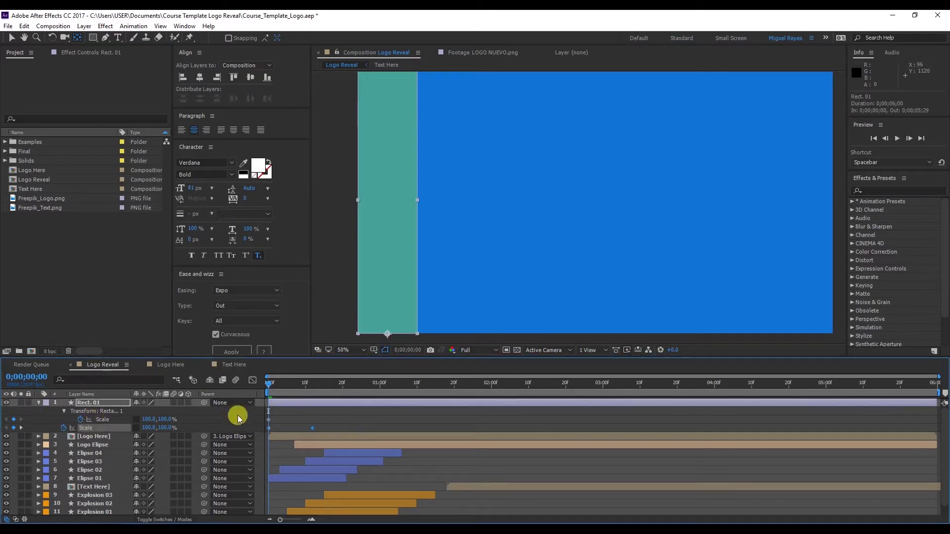
pyautogui.moveTo(159, 428); pyautogui.dragTo(125, 441)
pyautogui.click(163, 428)
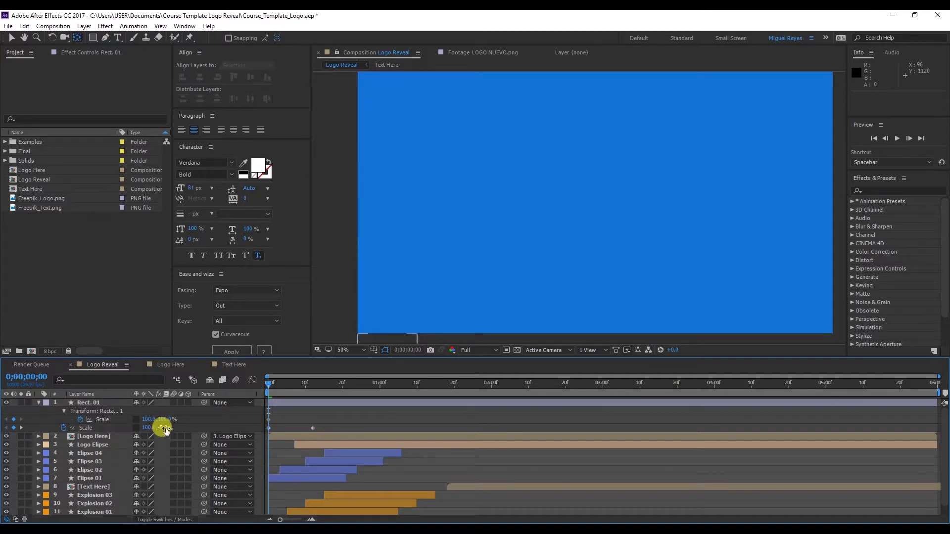
pyautogui.write('0')
pyautogui.press('Return')
# Set the vertical value of the Rect. 01 layer's Scale to 100% at 0;00;00;12 and preview the strip growing
pyautogui.moveTo(267, 417); pyautogui.dragTo(307, 424)
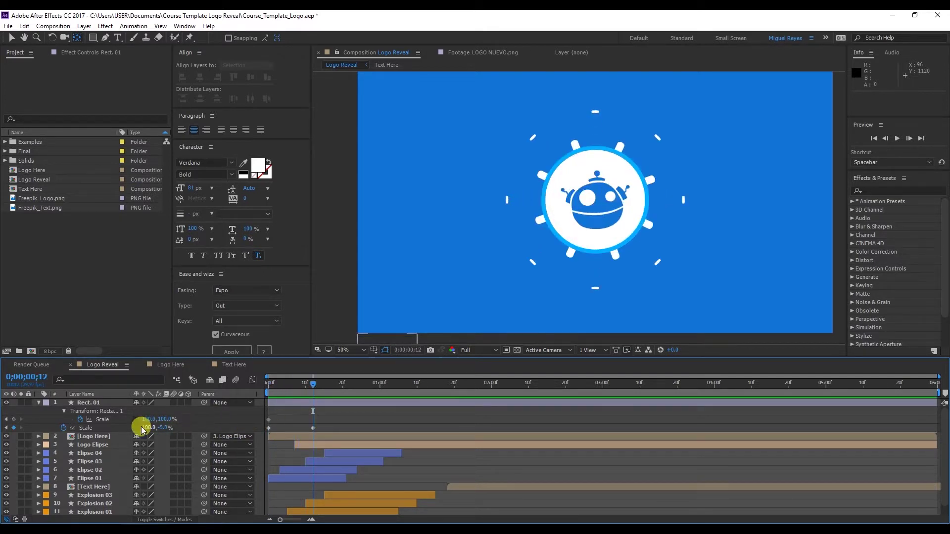
pyautogui.click(87, 427)
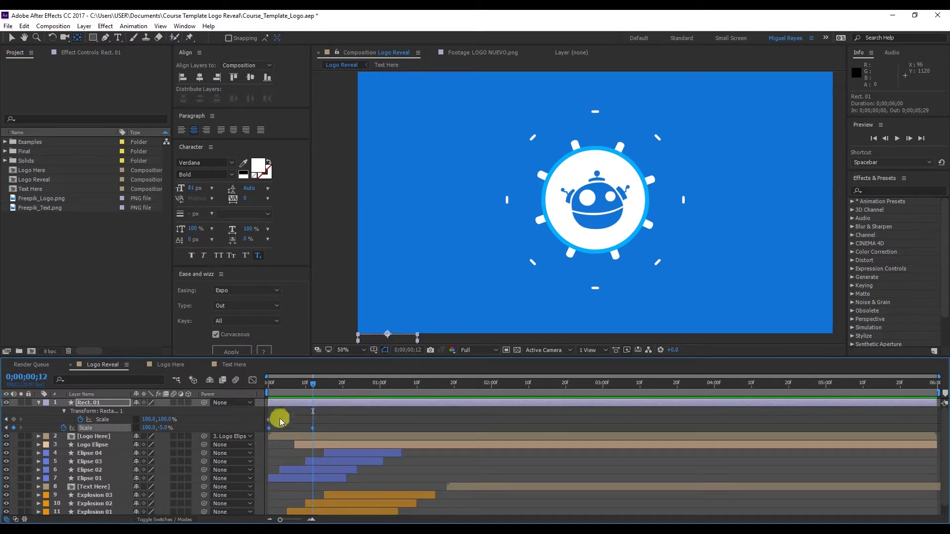
pyautogui.click(317, 414)
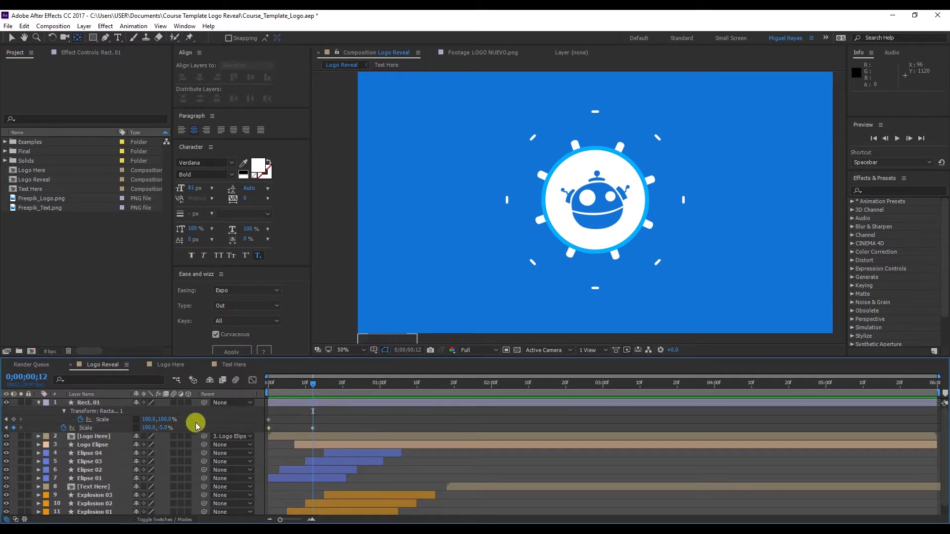
pyautogui.click(157, 428)
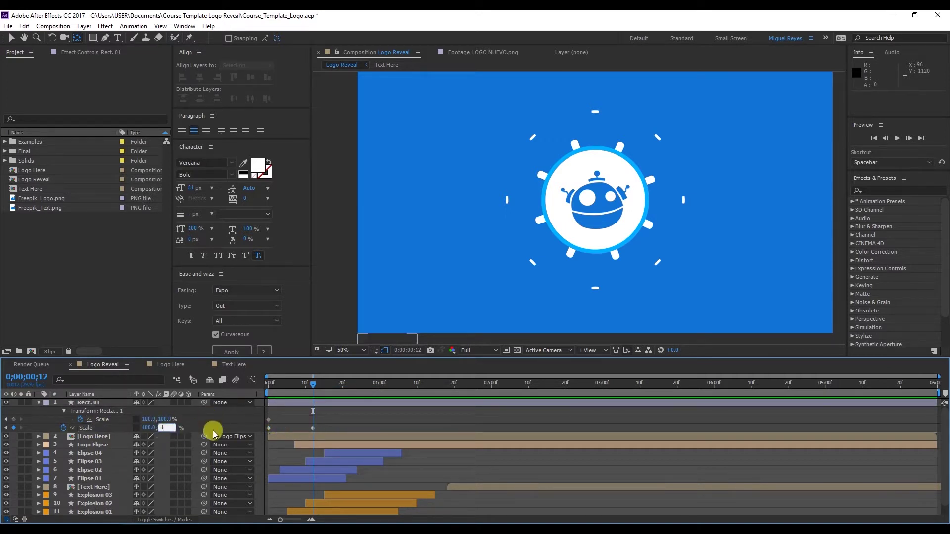
pyautogui.write('100')
pyautogui.moveTo(312, 384); pyautogui.dragTo(286, 388)
pyautogui.press('space')
pyautogui.press('space')
pyautogui.press('space')
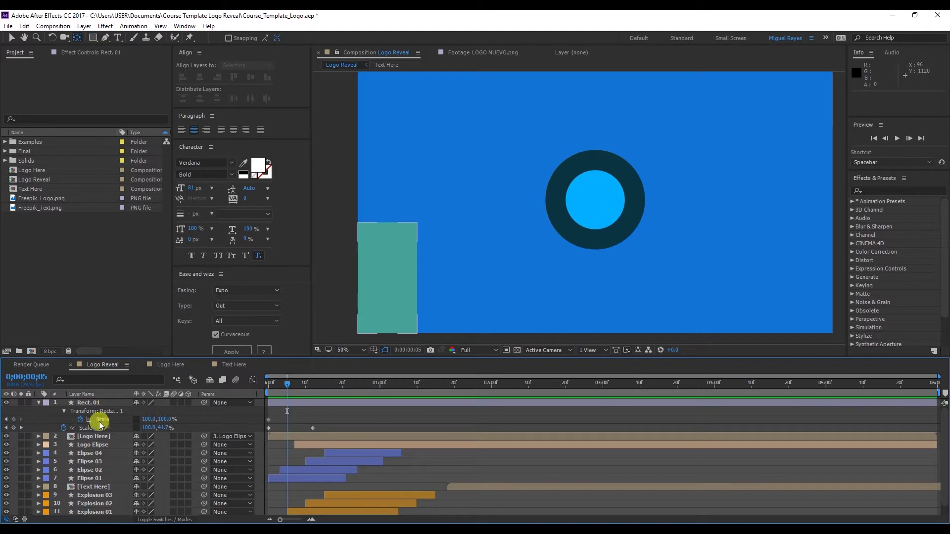
# Move the rectangle shape's own anchor point to the middle of the strip's top edge at 0;00;00;12 with the Pan Behind tool
pyautogui.click(104, 421)
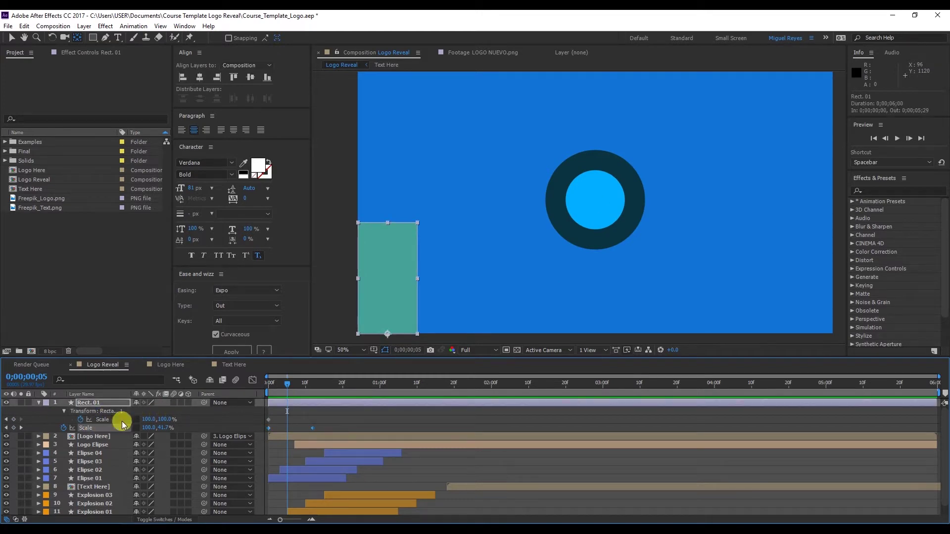
pyautogui.click(105, 419)
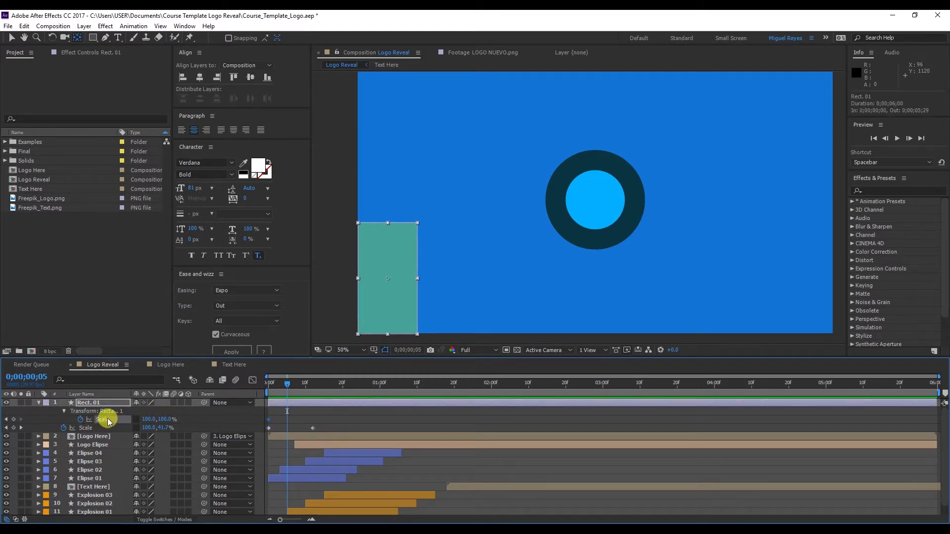
pyautogui.click(317, 378)
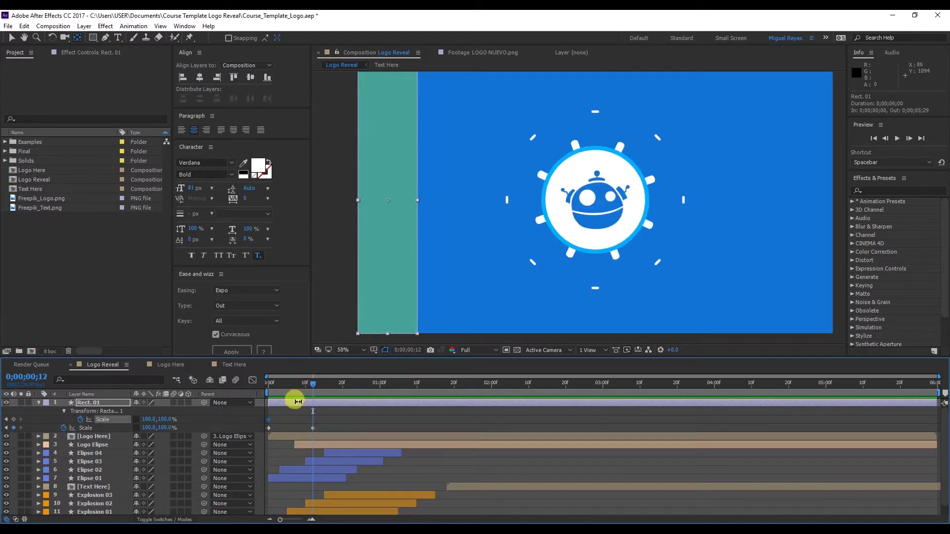
pyautogui.click(379, 105)
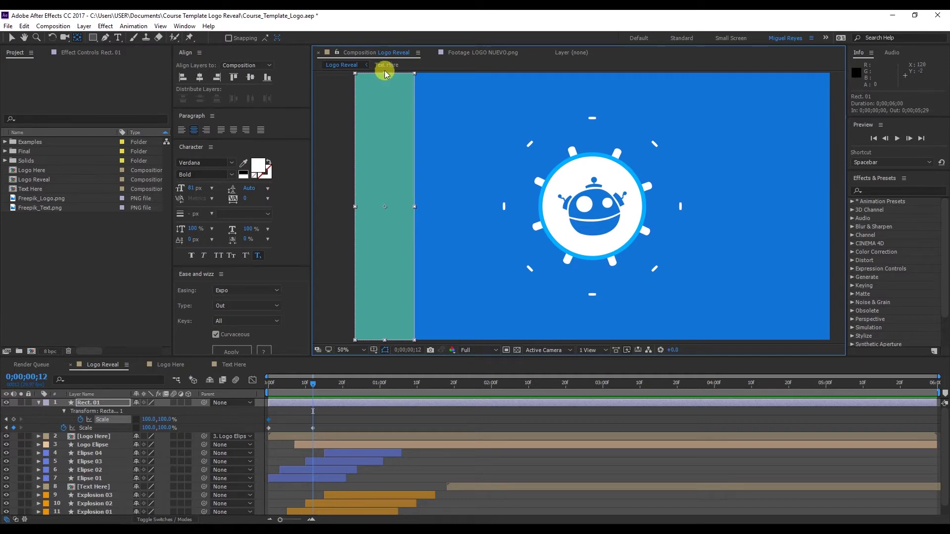
pyautogui.click(101, 421)
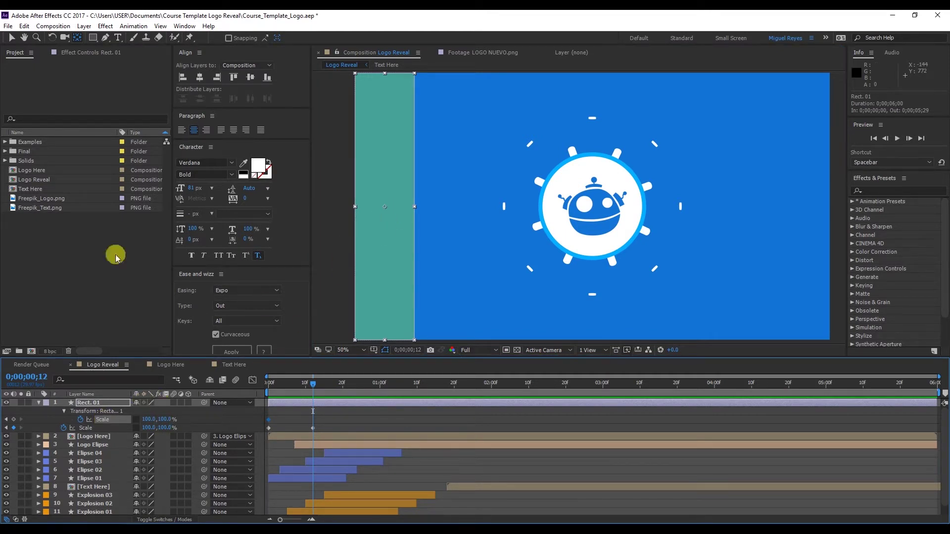
pyautogui.click(77, 38)
pyautogui.moveTo(385, 210); pyautogui.dragTo(390, 87)
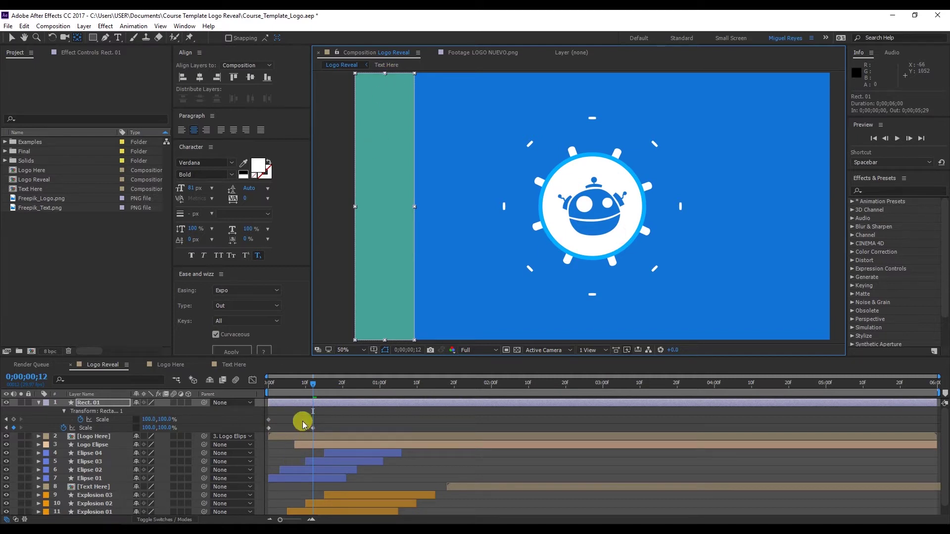
pyautogui.click(326, 412)
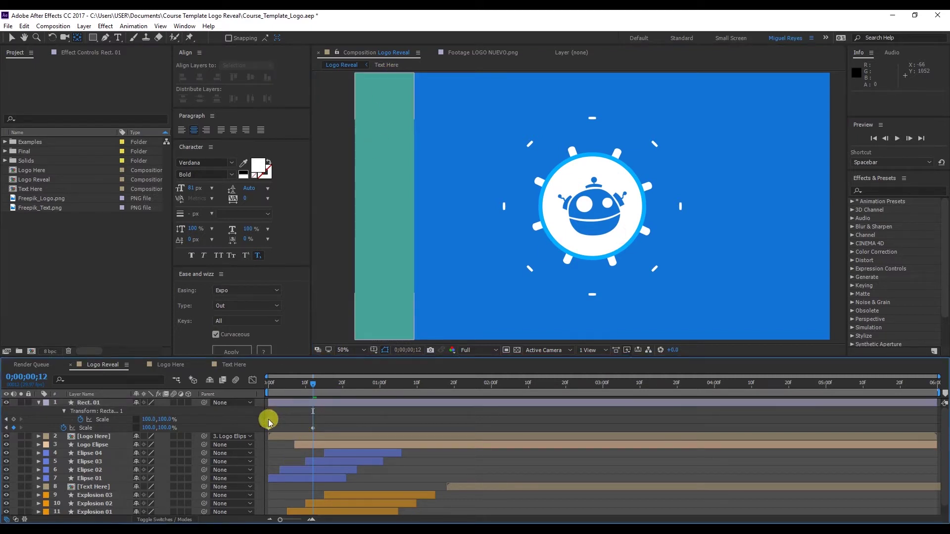
# Shift the Scale keyframe in the rectangle shape's Transform group to 0;00;00;07
pyautogui.click(269, 422)
pyautogui.click(290, 387)
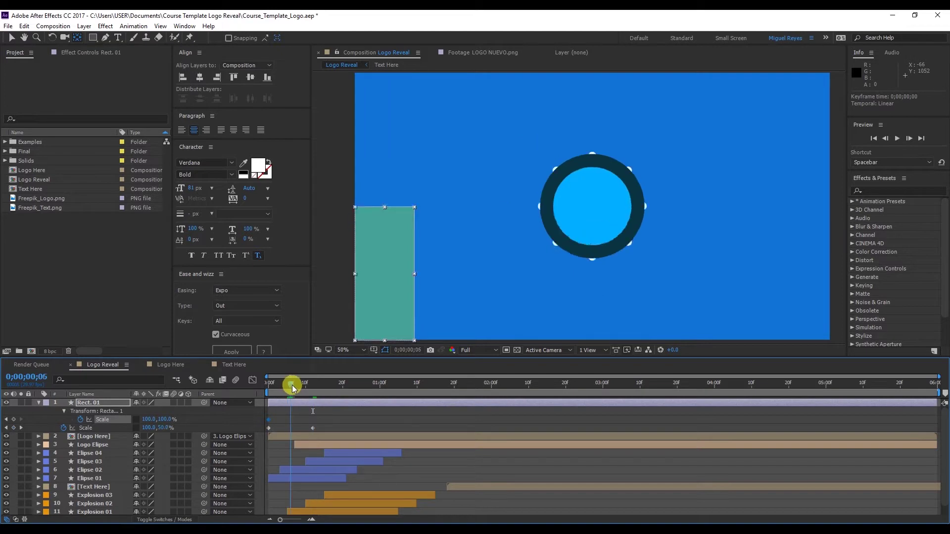
pyautogui.moveTo(292, 385); pyautogui.dragTo(293, 385)
pyautogui.click(294, 419)
# Add a second keyframe to the rectangle shape's Transform Scale at 0;00;00;18 and scrub between its two keyframes
pyautogui.moveTo(305, 390); pyautogui.dragTo(336, 391)
pyautogui.click(342, 414)
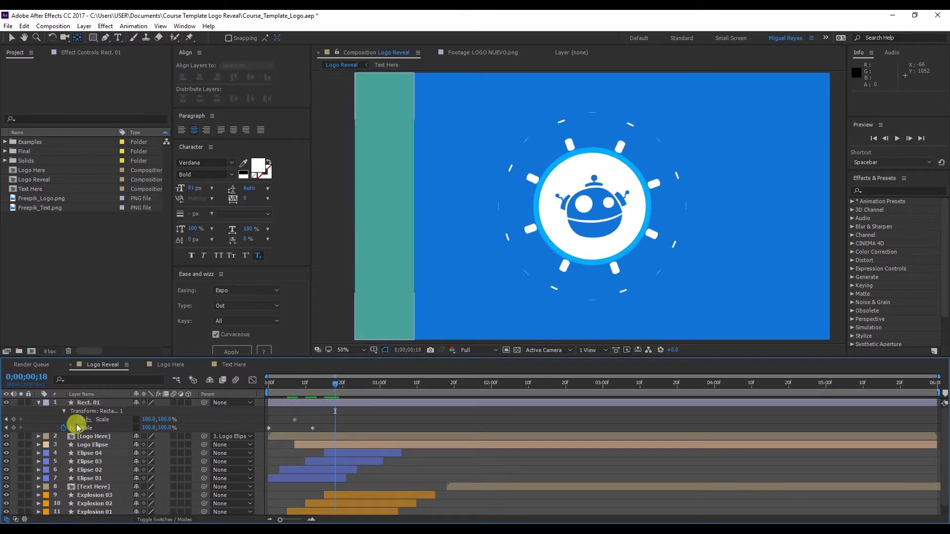
pyautogui.click(12, 420)
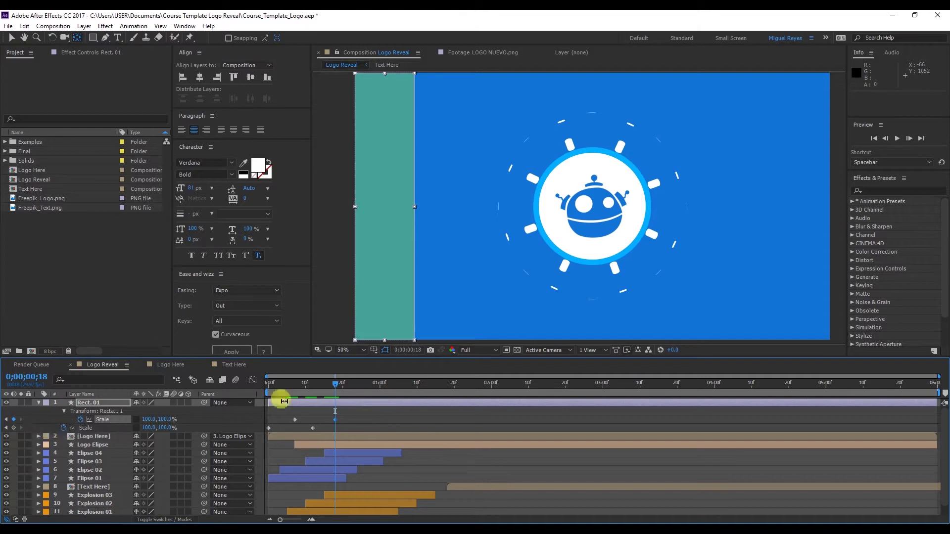
pyautogui.moveTo(317, 382); pyautogui.dragTo(299, 387)
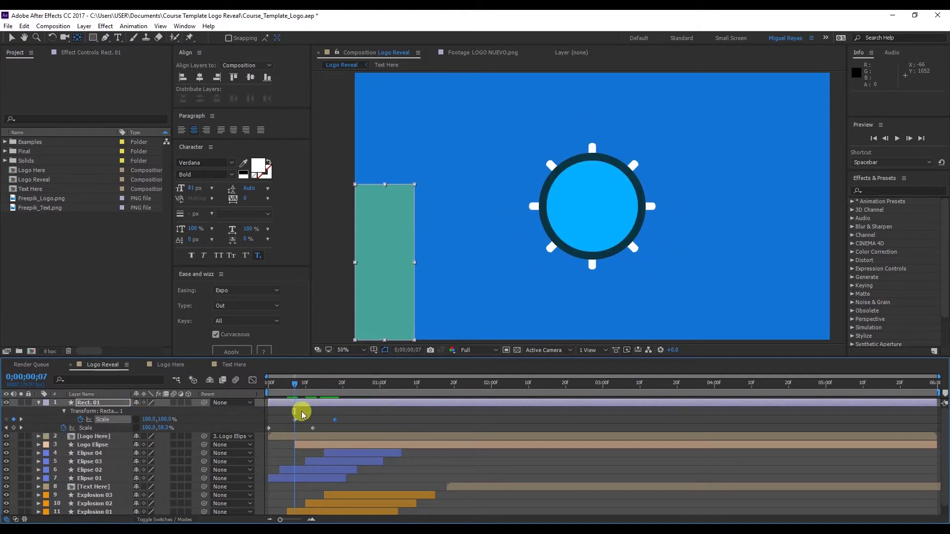
pyautogui.moveTo(306, 396); pyautogui.dragTo(334, 388)
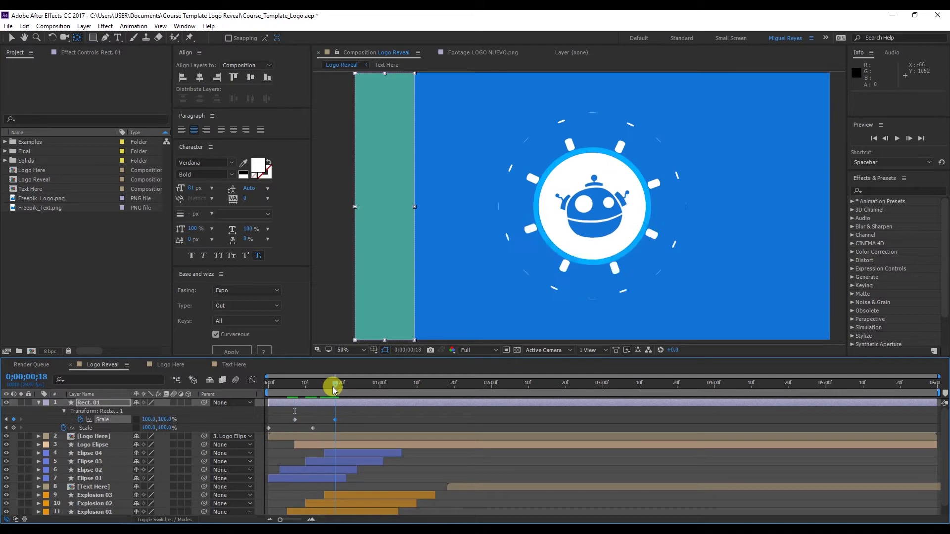
pyautogui.click(356, 418)
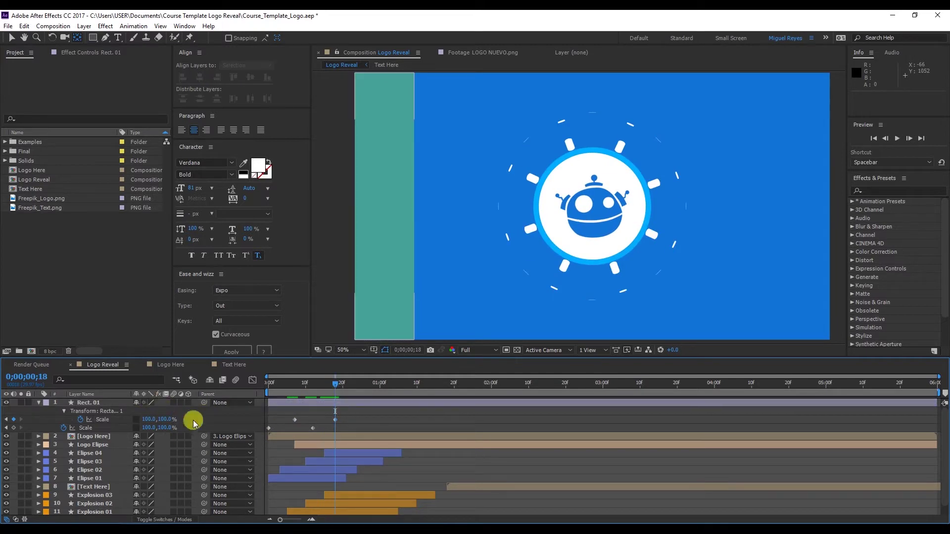
# Set the vertical value of the rectangle shape's Transform Scale to 0% at 0;00;00;18 and preview from the composition start
pyautogui.moveTo(164, 419); pyautogui.dragTo(150, 417)
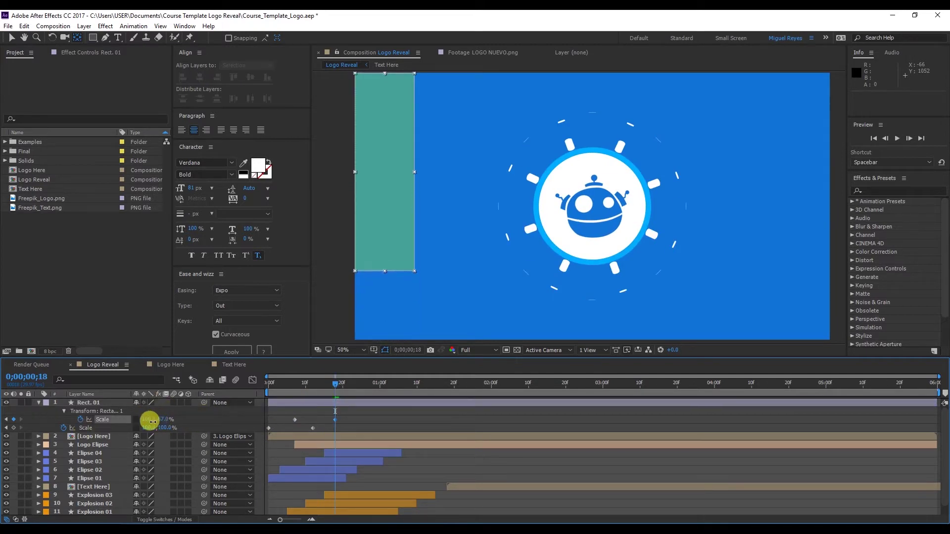
pyautogui.click(164, 419)
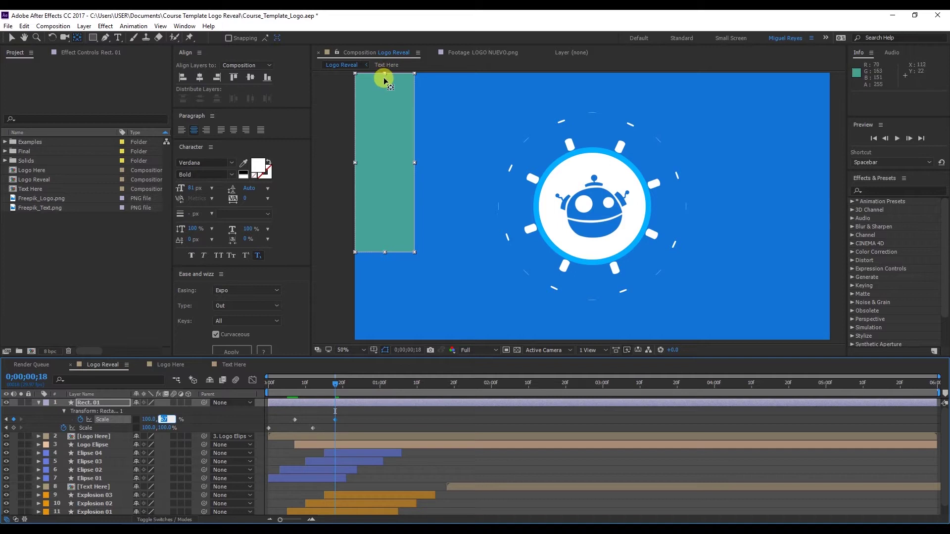
pyautogui.write('0')
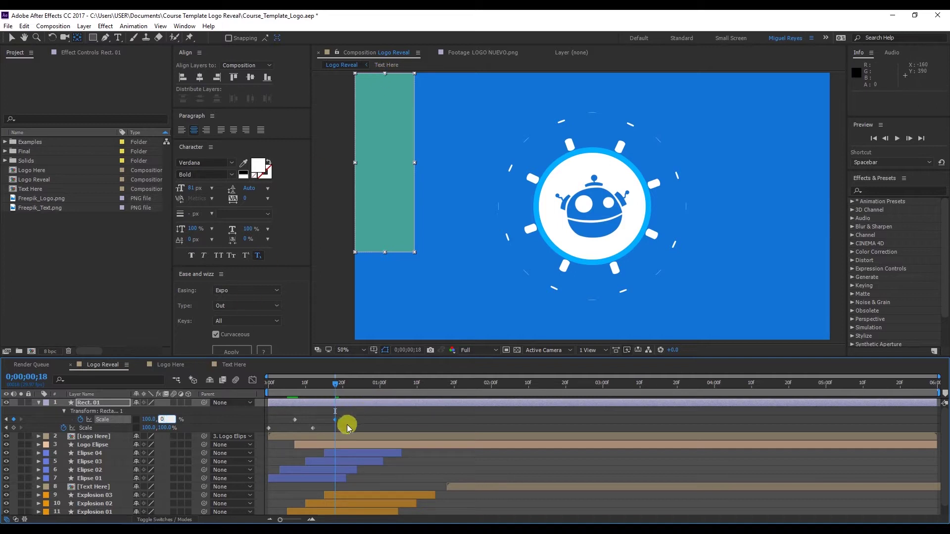
pyautogui.click(350, 421)
pyautogui.moveTo(336, 390); pyautogui.dragTo(268, 395)
pyautogui.press('space')
pyautogui.press('space')
pyautogui.press('space')
pyautogui.press('space')
# Apply Easy Ease to all the Scale keyframes of Rect. 01
pyautogui.moveTo(268, 384); pyautogui.dragTo(324, 386)
pyautogui.moveTo(355, 417); pyautogui.dragTo(250, 439)
pyautogui.rightClick(313, 429)
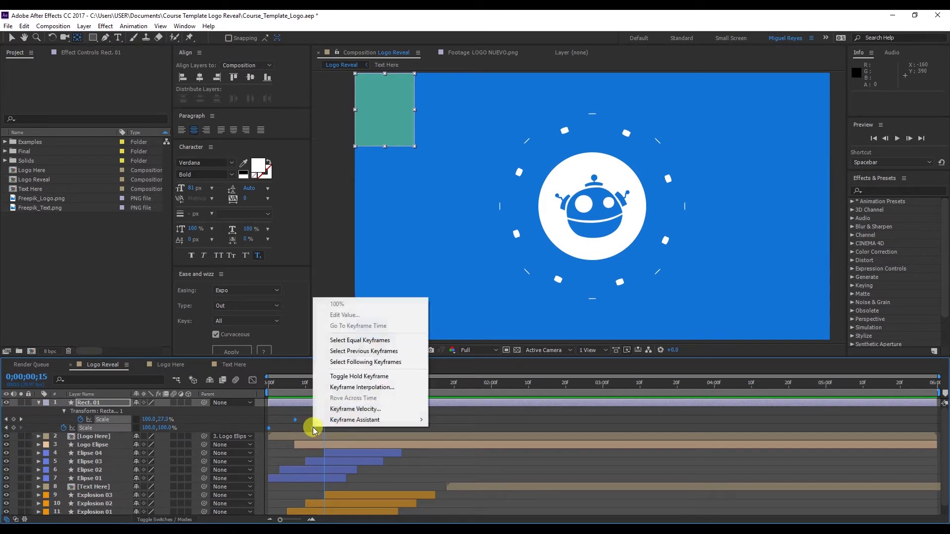
pyautogui.moveTo(340, 420)
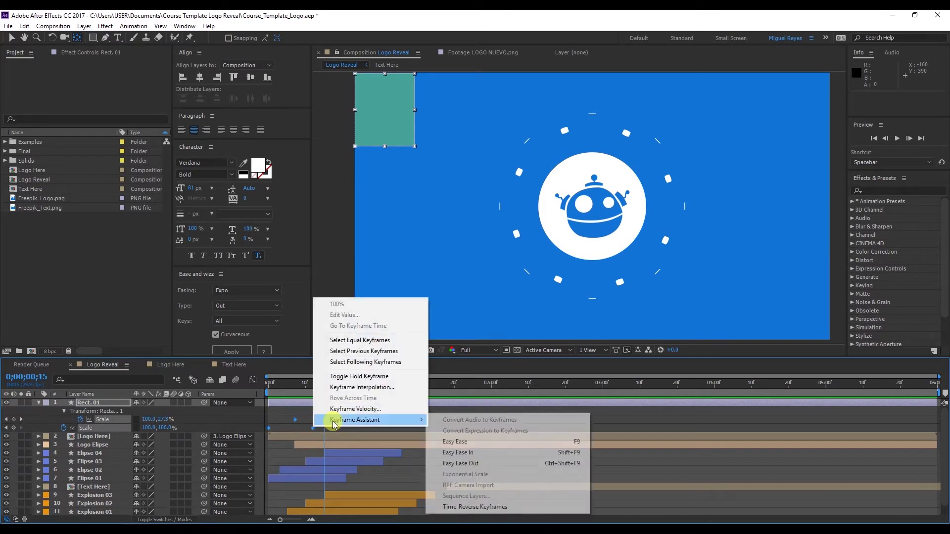
pyautogui.click(456, 441)
# Apply Ease and Wizz easing Expo with type Out to both Scale properties of Rect. 01 and preview the animation
pyautogui.moveTo(295, 391); pyautogui.dragTo(304, 373)
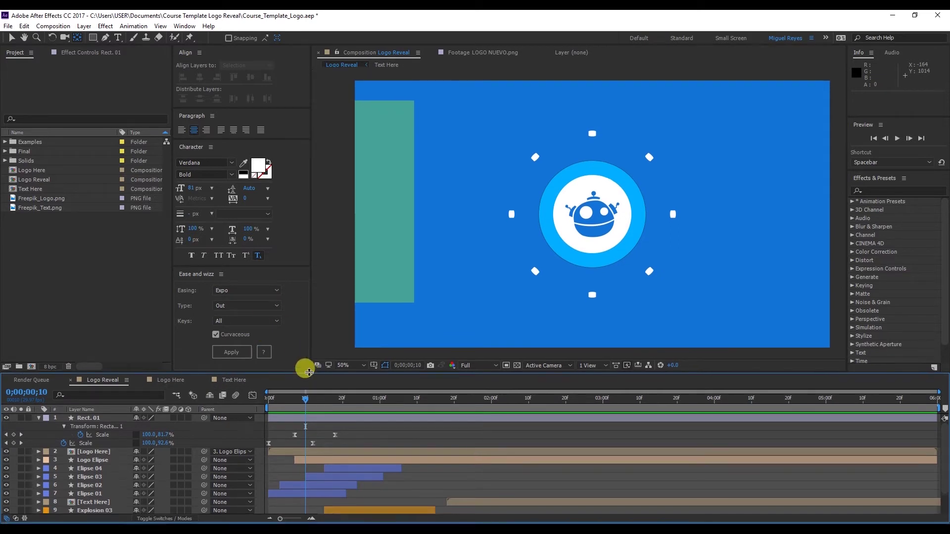
pyautogui.click(100, 434)
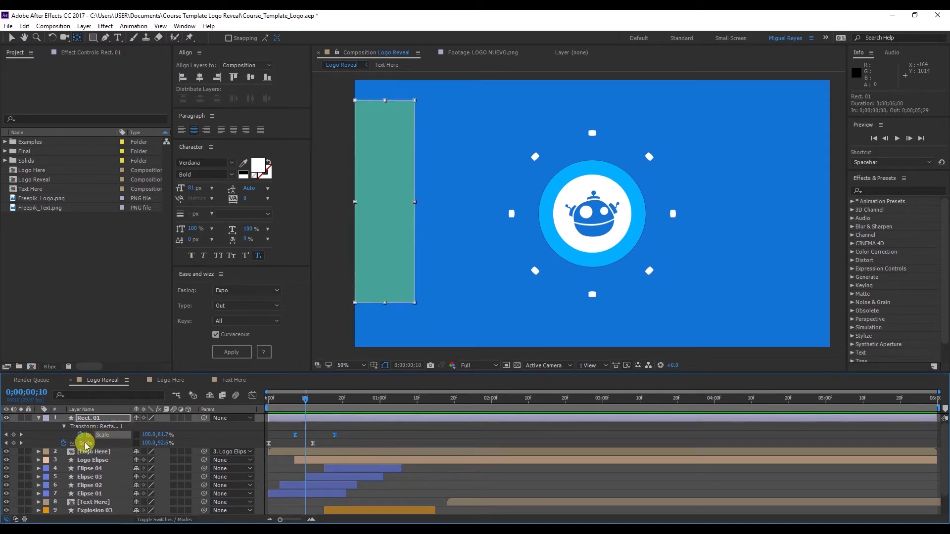
pyautogui.keyDown('shift'); pyautogui.click(85, 442); pyautogui.keyUp('shift')
pyautogui.click(222, 290)
pyautogui.click(226, 297)
pyautogui.click(227, 307)
pyautogui.click(226, 328)
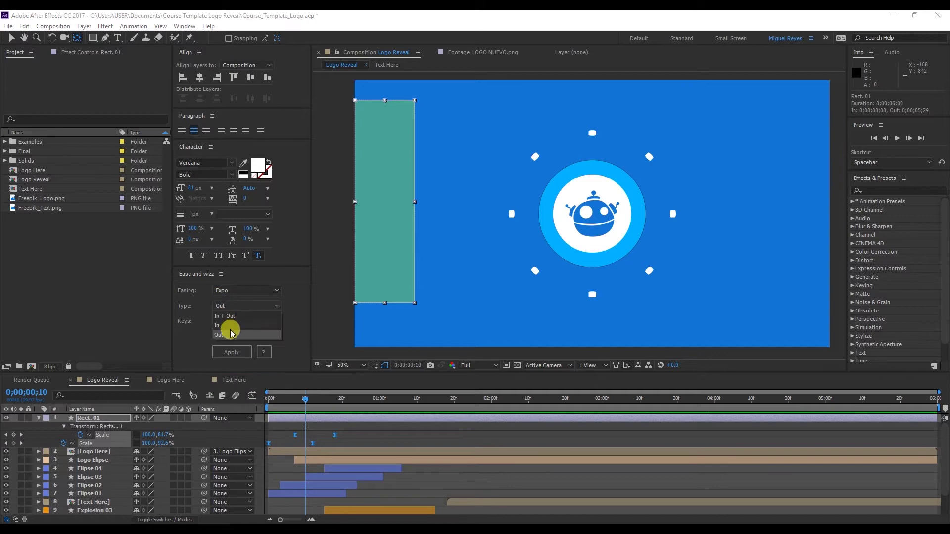
pyautogui.click(233, 350)
pyautogui.click(332, 424)
pyautogui.moveTo(310, 402); pyautogui.dragTo(246, 403)
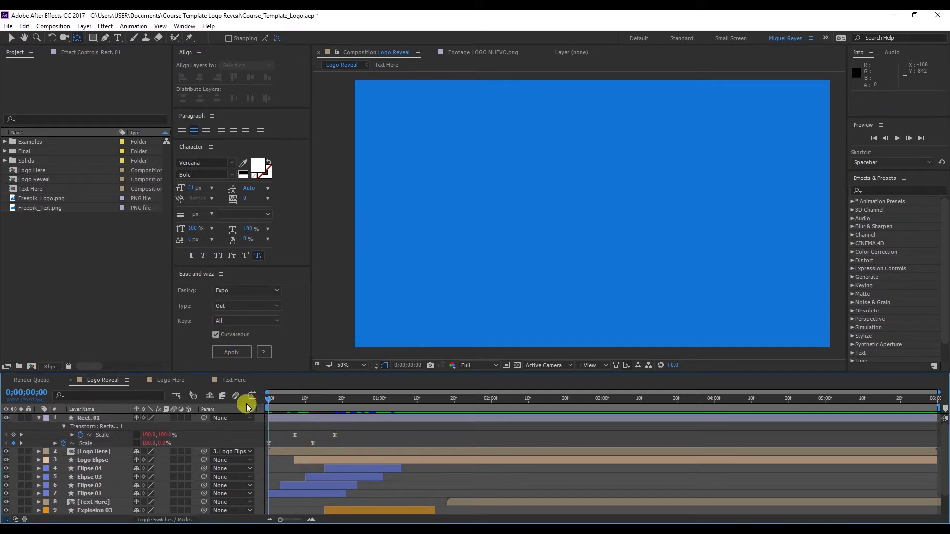
pyautogui.press('space')
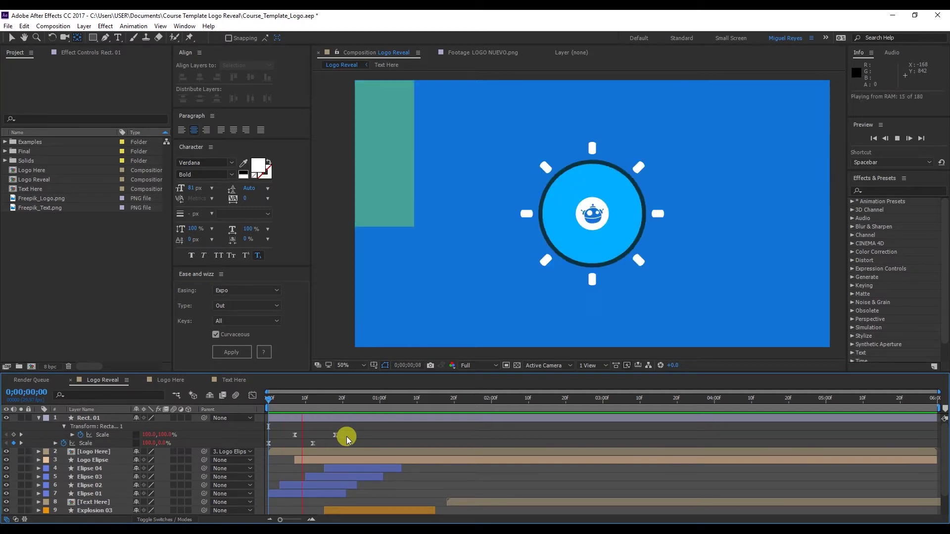
pyautogui.moveTo(289, 401); pyautogui.dragTo(318, 406)
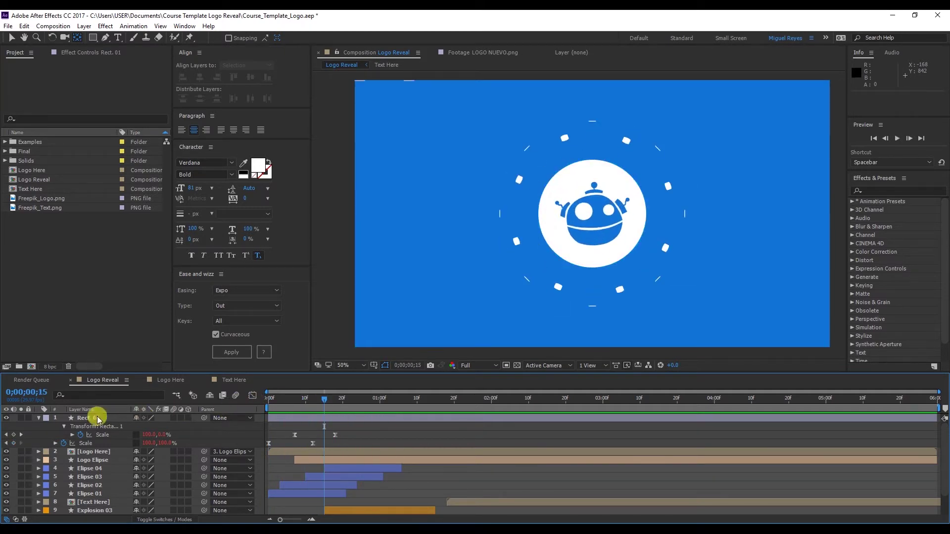
# Collapse the properties of Rect. 01 and duplicate the layer
pyautogui.click(39, 418)
pyautogui.click(91, 419)
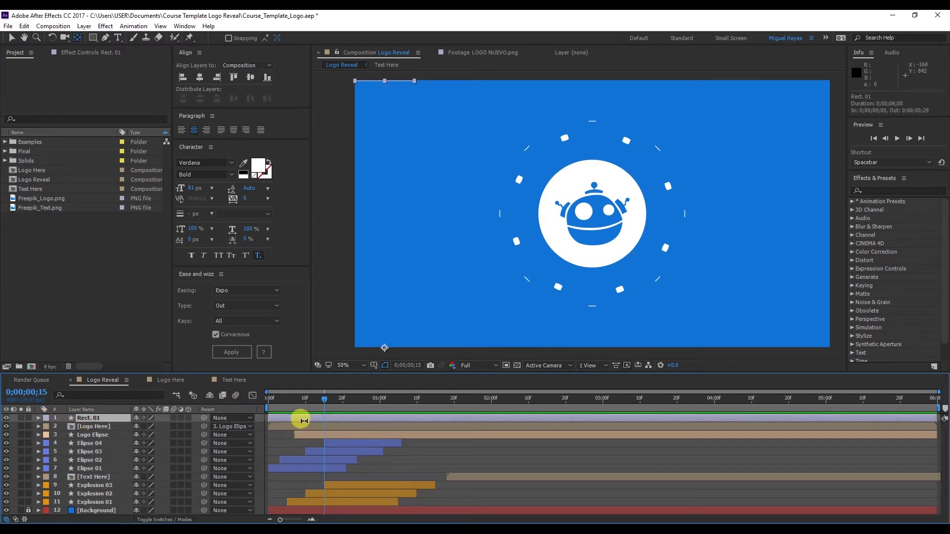
pyautogui.hotkey('ctrl', 'd')
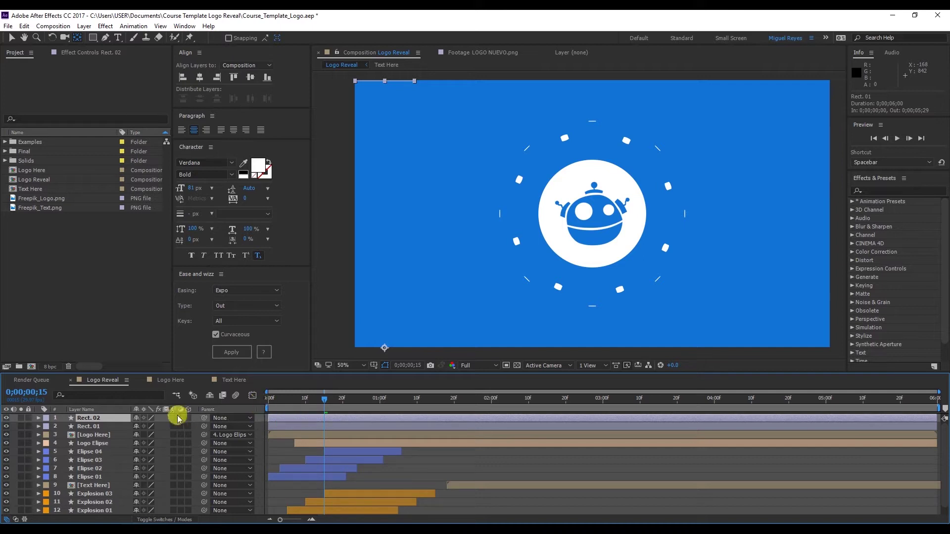
# Add the 240 px strip width to 120 in Calculator and set the horizontal Position of Rect. 02 to 360
pyautogui.press('p')
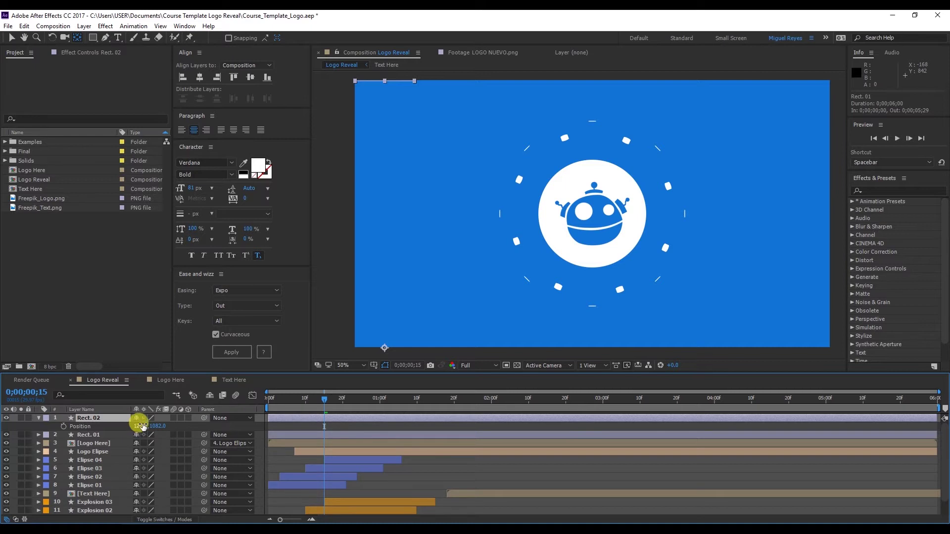
pyautogui.press('super')
pyautogui.write('calc')
pyautogui.press('Return')
pyautogui.write('120+24')
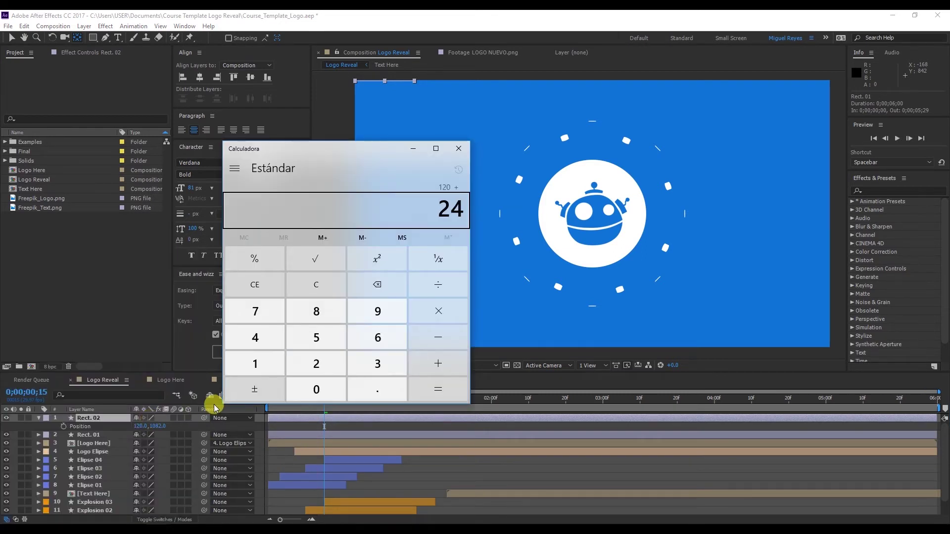
pyautogui.click(143, 425)
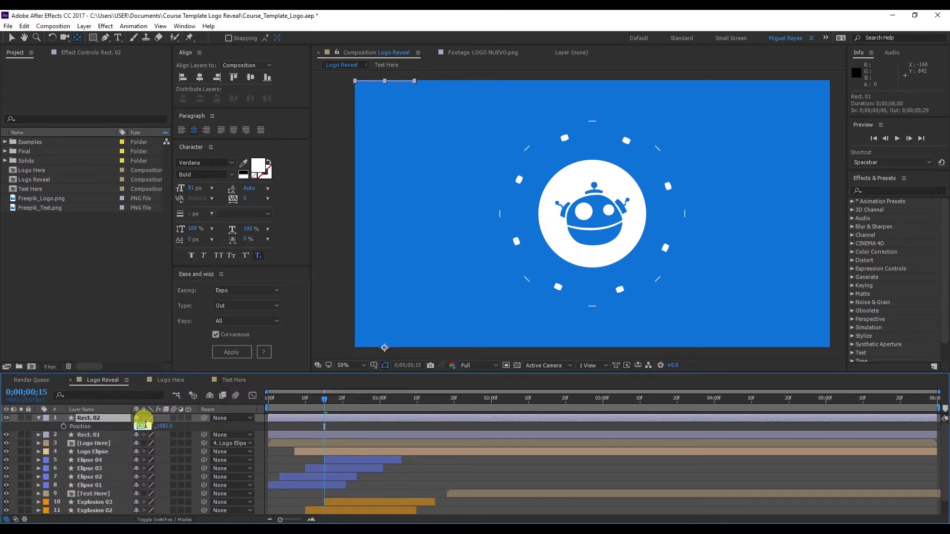
pyautogui.press('Return')
pyautogui.click(144, 427)
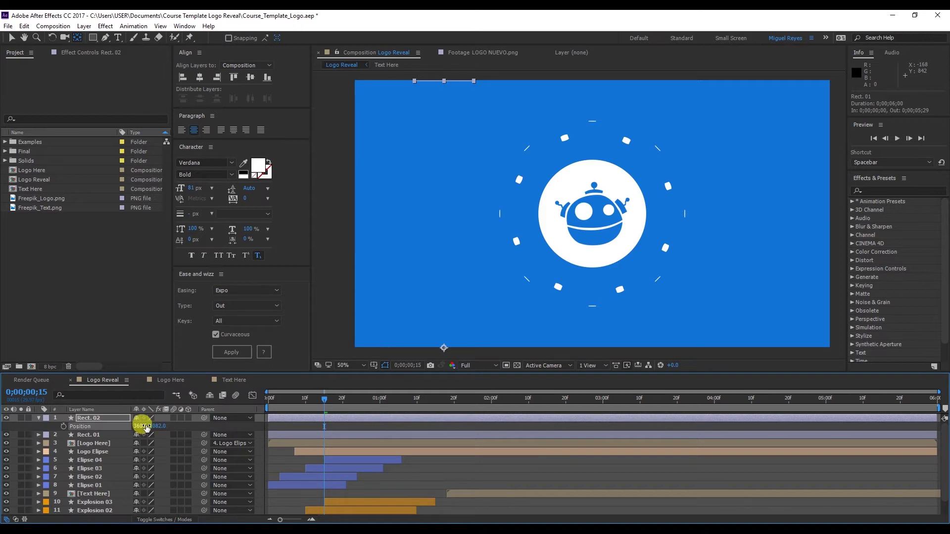
# Duplicate Rect. 02 at frame 5 and set the horizontal Position of Rect. 03 to 600, adding the strip width in Calculator
pyautogui.moveTo(276, 403); pyautogui.dragTo(288, 412)
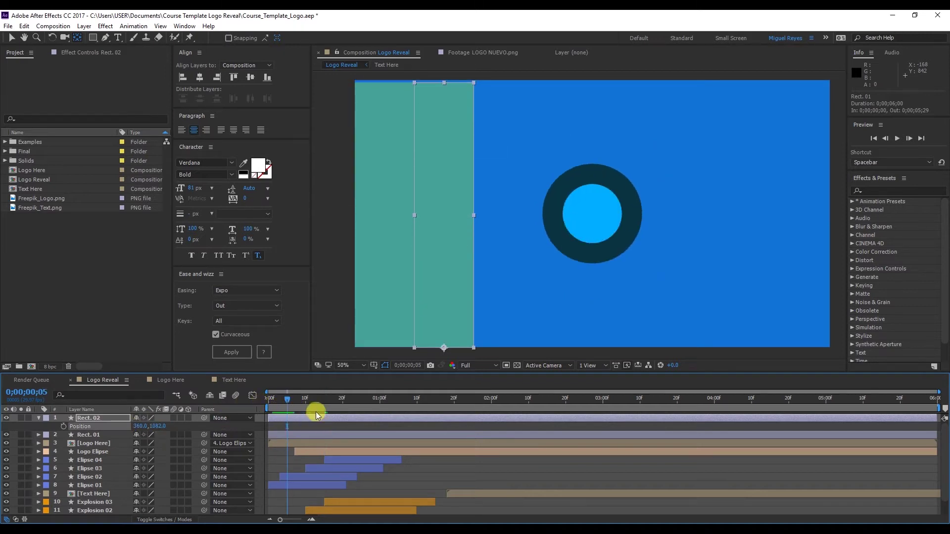
pyautogui.moveTo(250, 505)
pyautogui.click(181, 461)
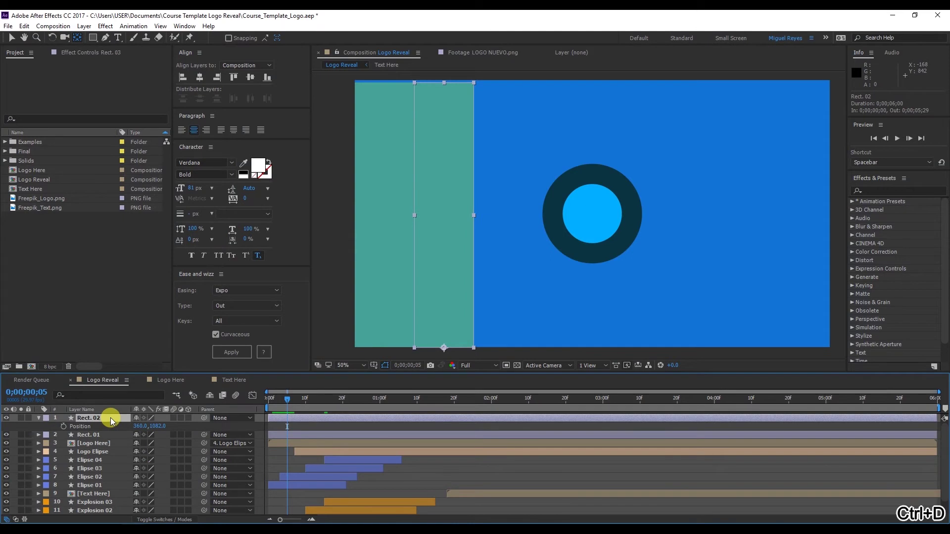
pyautogui.hotkey('ctrl', 'd')
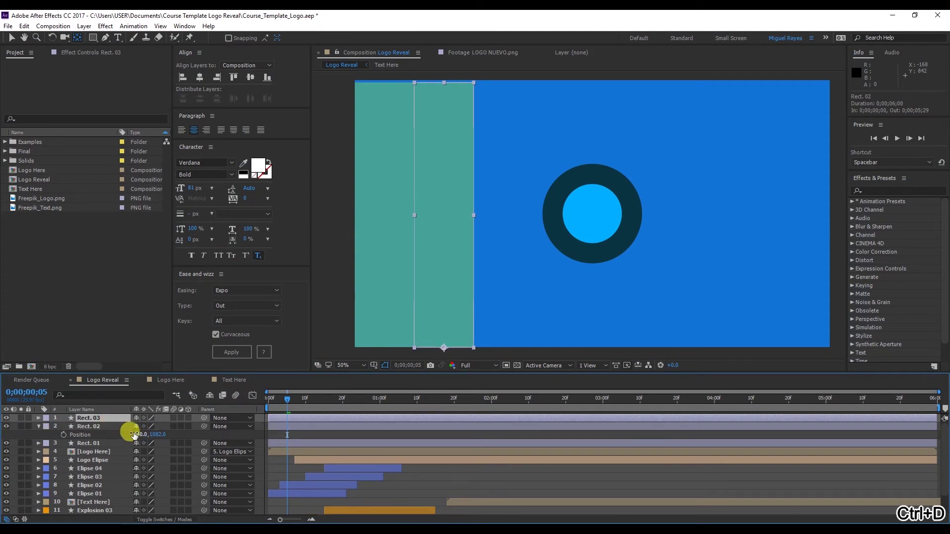
pyautogui.press('p')
pyautogui.click(158, 524)
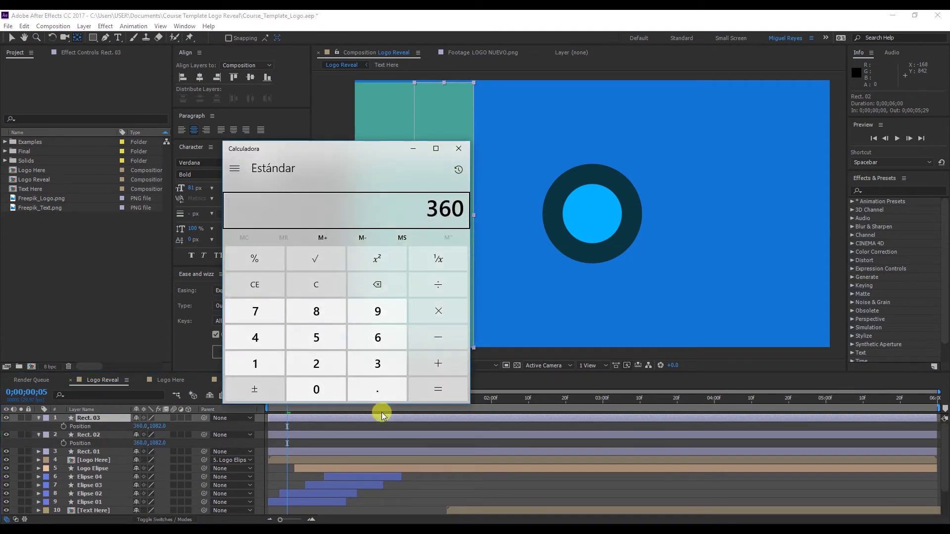
pyautogui.write('4')
pyautogui.press('BackSpace')
pyautogui.write('600')
pyautogui.click(140, 424)
pyautogui.write('600')
pyautogui.press('Return')
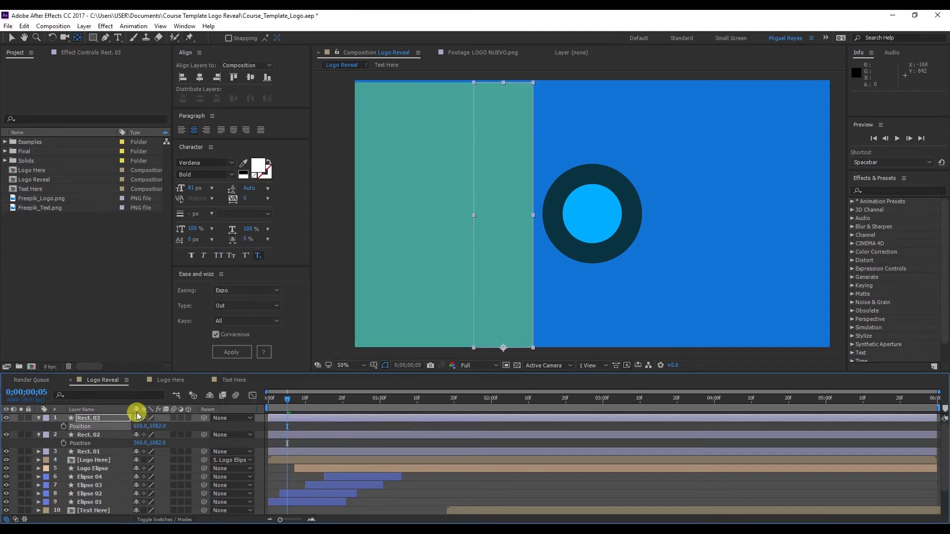
# Duplicate the strip into Rect. 04 through Rect. 08 with horizontal Positions of 840, 1080, 1320, 1560 and 1800
pyautogui.hotkey('ctrl', 'd')
pyautogui.hotkey('ctrl', 'd')
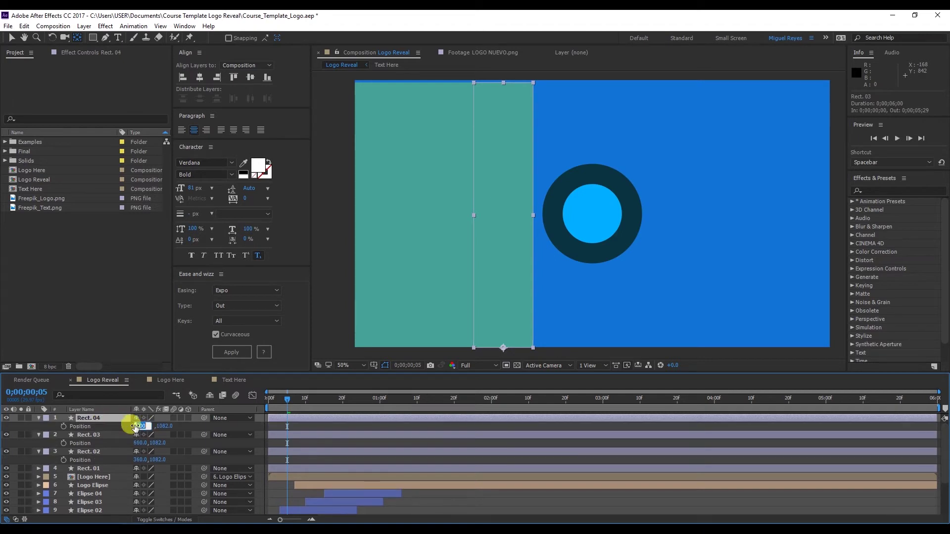
pyautogui.hotkey('alt', 'Tab')
pyautogui.click(140, 426)
pyautogui.write('1080')
pyautogui.hotkey('ctrl', 'd')
pyautogui.click(140, 426)
pyautogui.write('1320')
pyautogui.hotkey('ctrl', 'd')
pyautogui.click(141, 426)
pyautogui.write('1800')
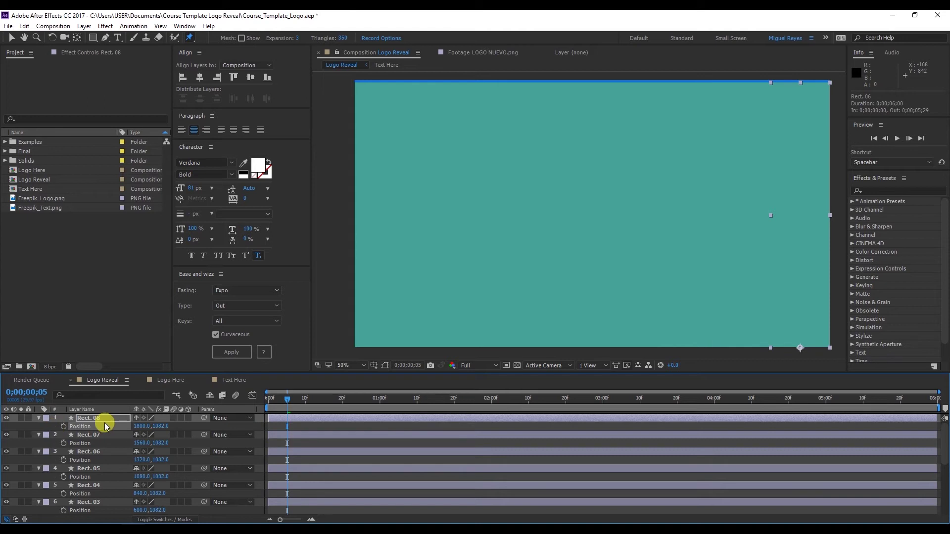
# Preview the animation of all eight strips from the first frame
pyautogui.moveTo(290, 401); pyautogui.dragTo(261, 405)
pyautogui.press('space')
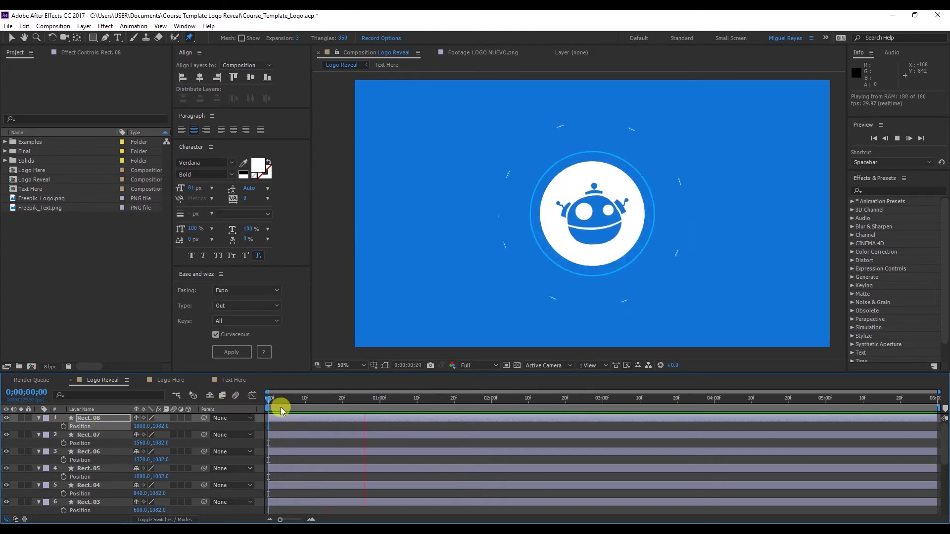
pyautogui.press('space')
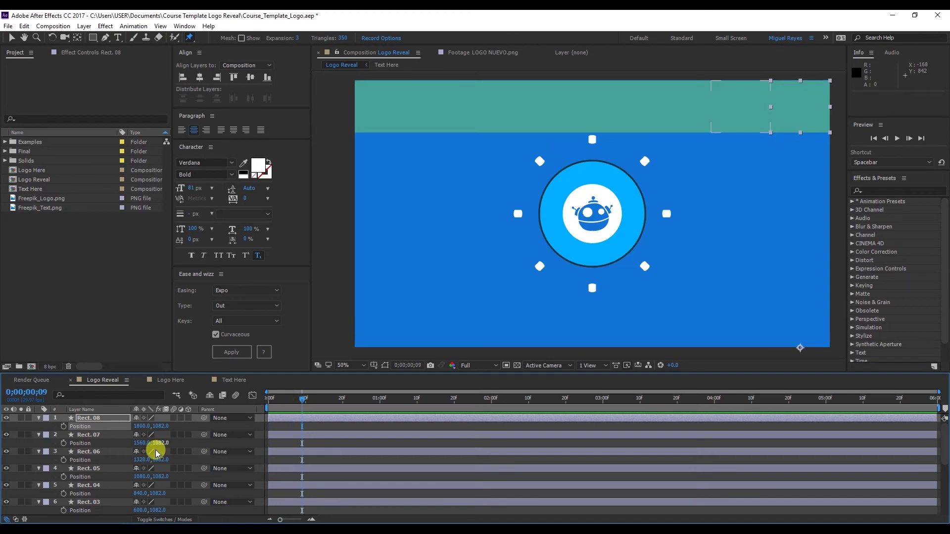
# Select all layers from Rect. 01 through Rect. 08 and collapse their properties
pyautogui.scroll(-3, 295, 440)
pyautogui.scroll(3, 295, 440)
pyautogui.scroll(-3, 296, 439)
pyautogui.click(297, 484)
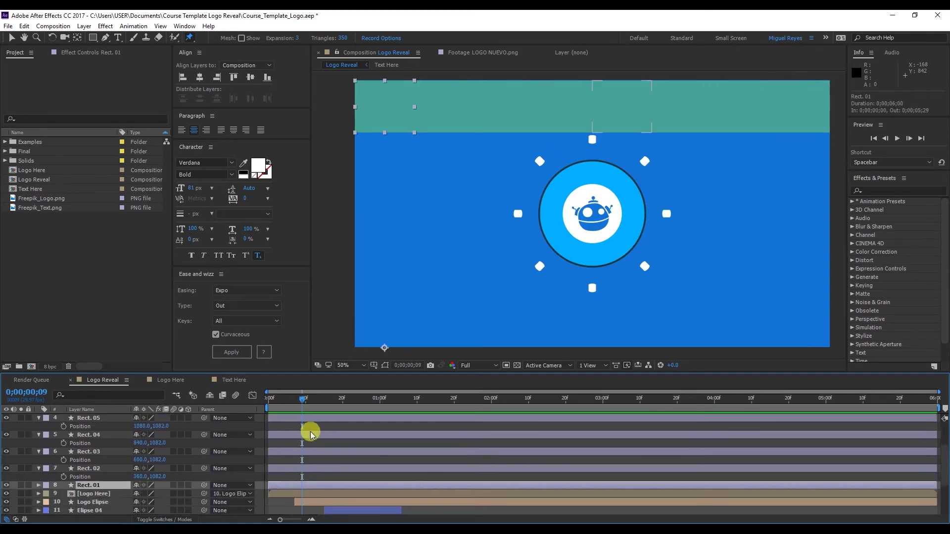
pyautogui.scroll(3, 321, 430)
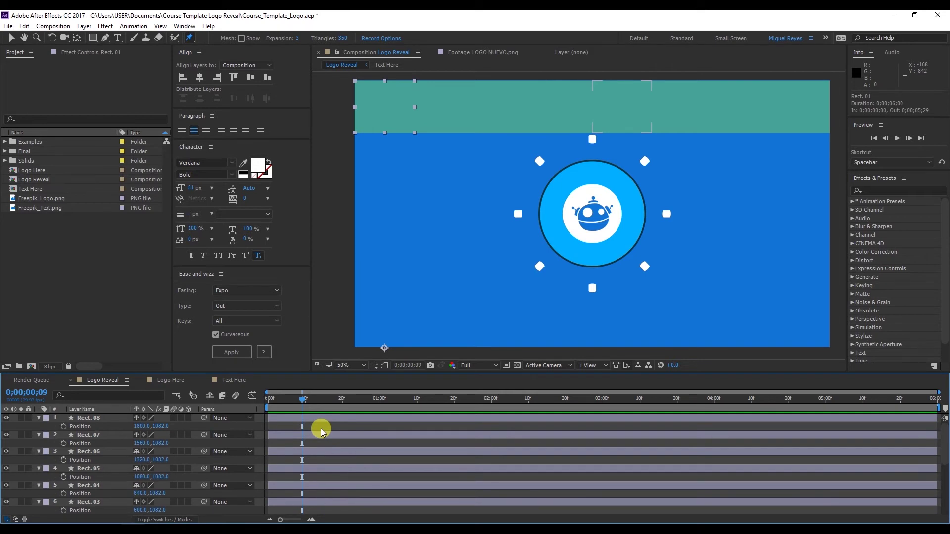
pyautogui.scroll(-3, 320, 431)
pyautogui.click(325, 357)
pyautogui.click(309, 489)
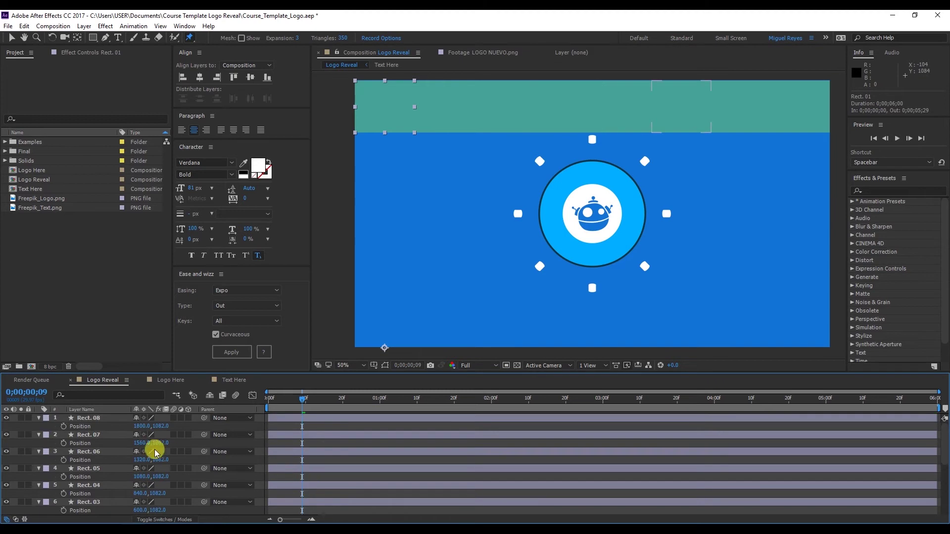
pyautogui.scroll(-1, 96, 436)
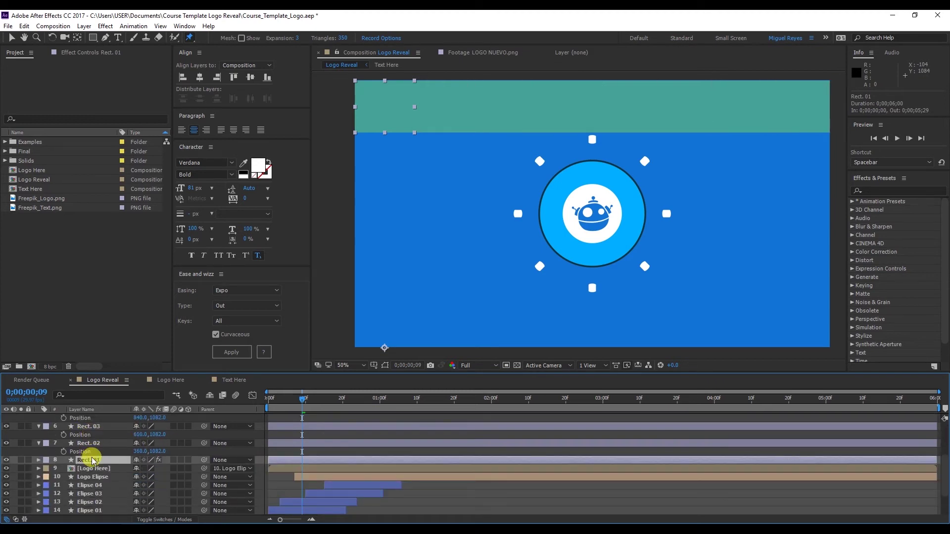
pyautogui.scroll(3, 105, 466)
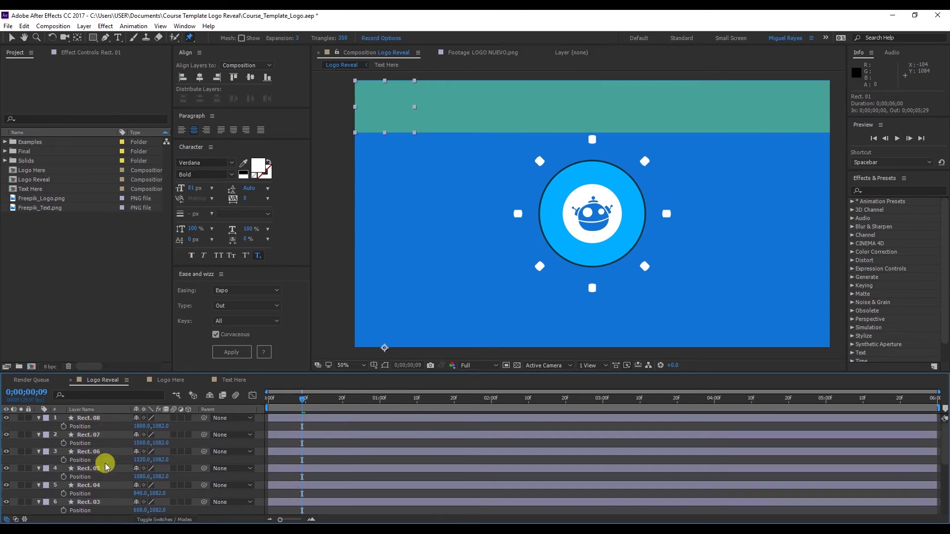
pyautogui.keyDown('shift'); pyautogui.click(96, 420); pyautogui.keyUp('shift')
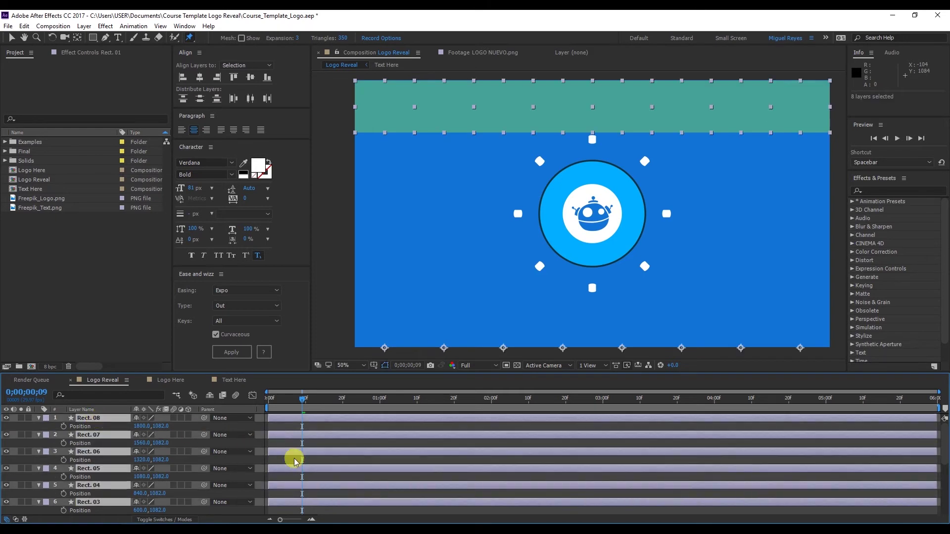
pyautogui.press('u')
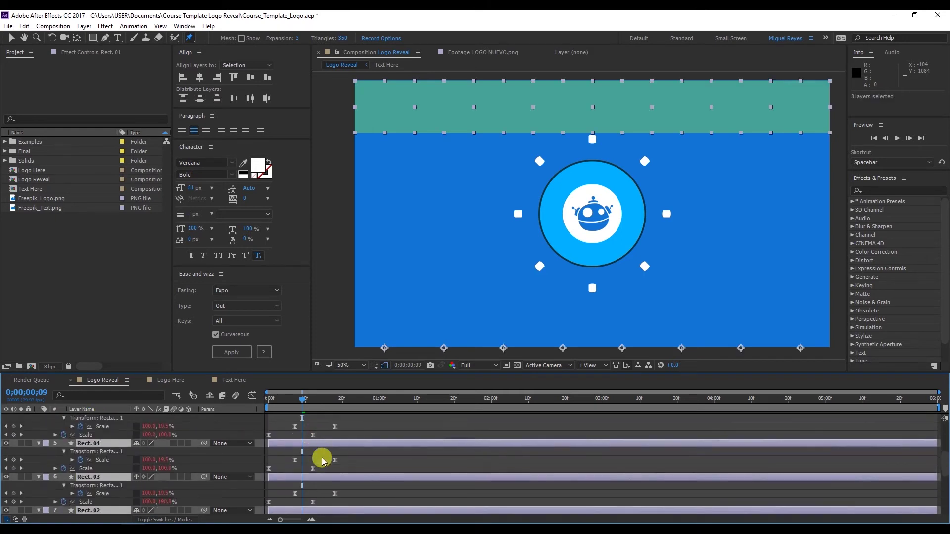
pyautogui.scroll(5, 322, 462)
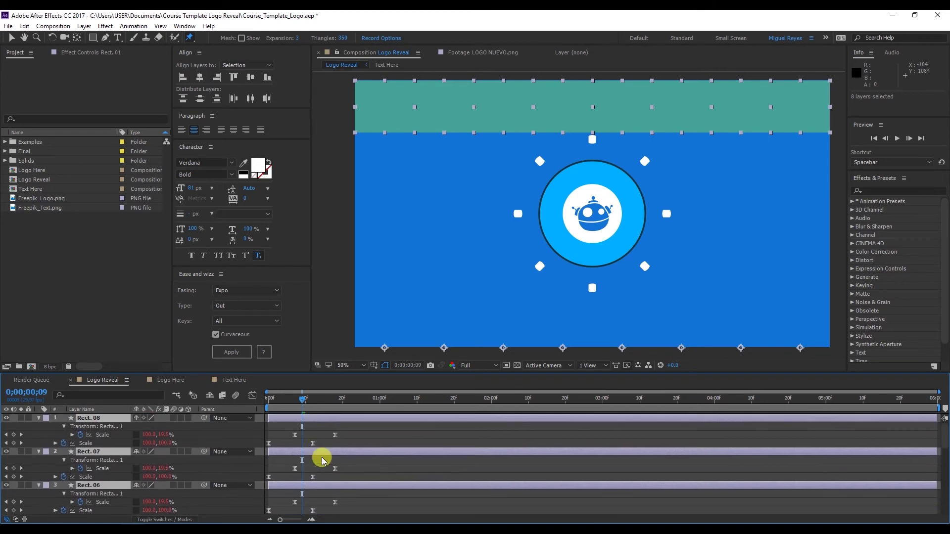
pyautogui.press('u')
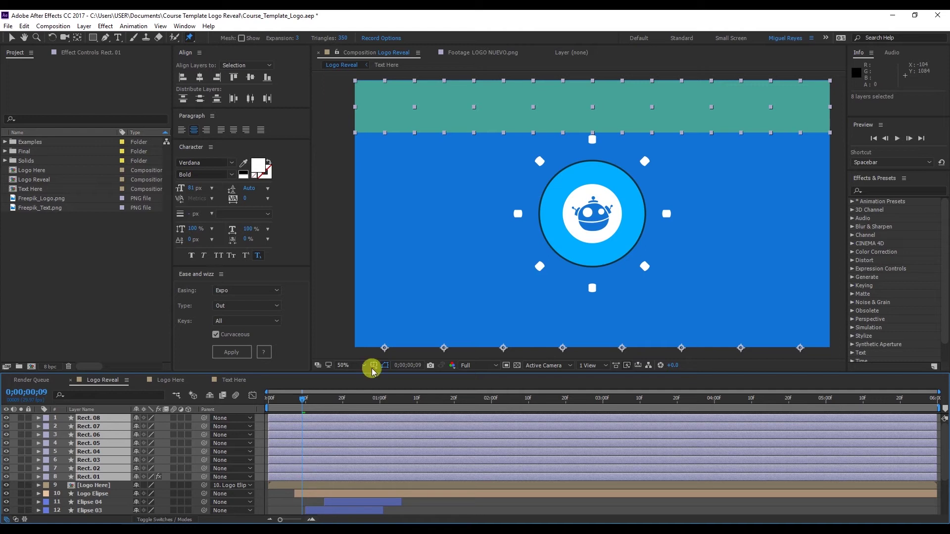
# Move layers Rect. 02 through Rect. 08 together so they start at frame 2
pyautogui.press('v')
pyautogui.click(317, 336)
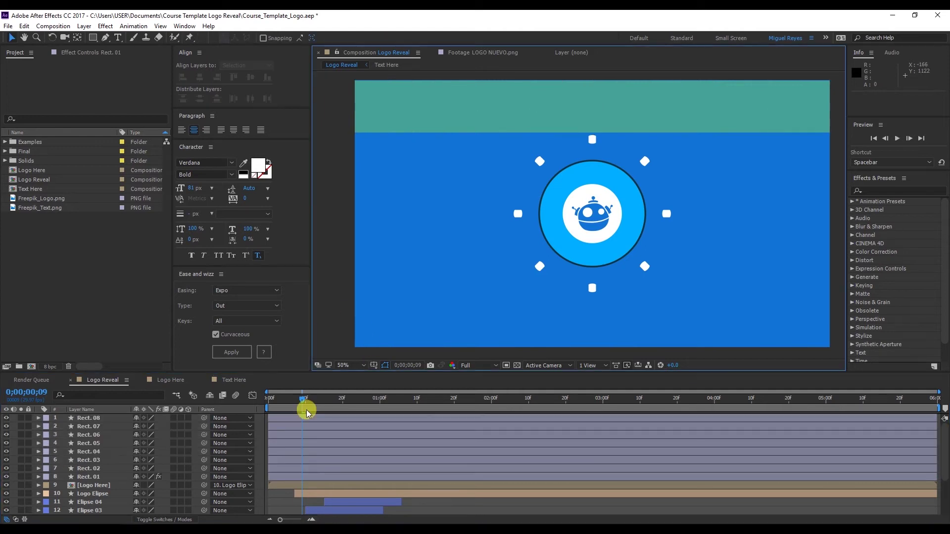
pyautogui.click(277, 469)
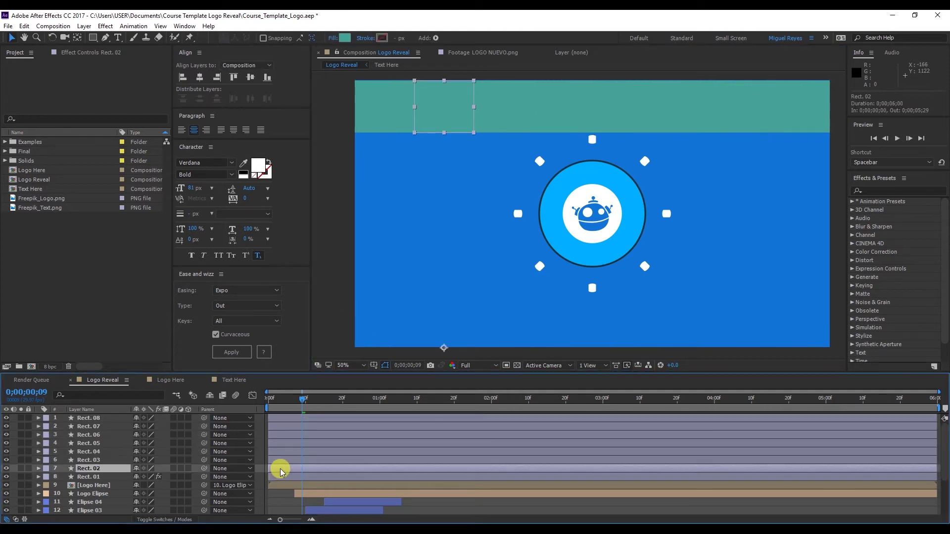
pyautogui.keyDown('shift'); pyautogui.click(286, 421); pyautogui.keyUp('shift')
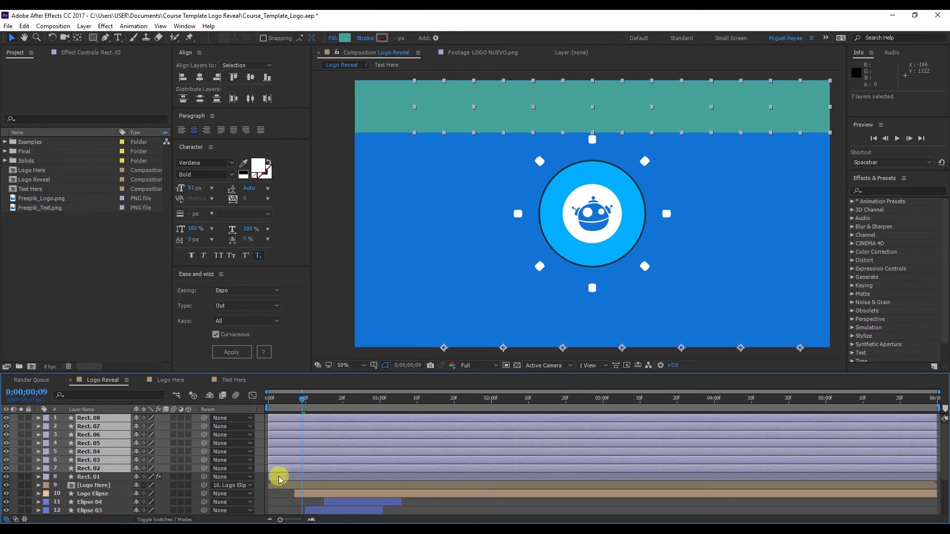
pyautogui.click(311, 520)
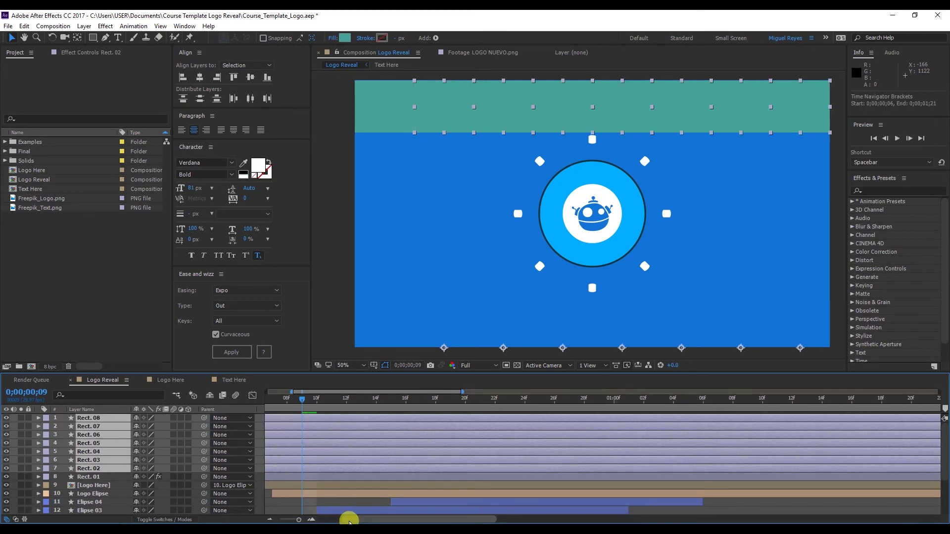
pyautogui.click(317, 519)
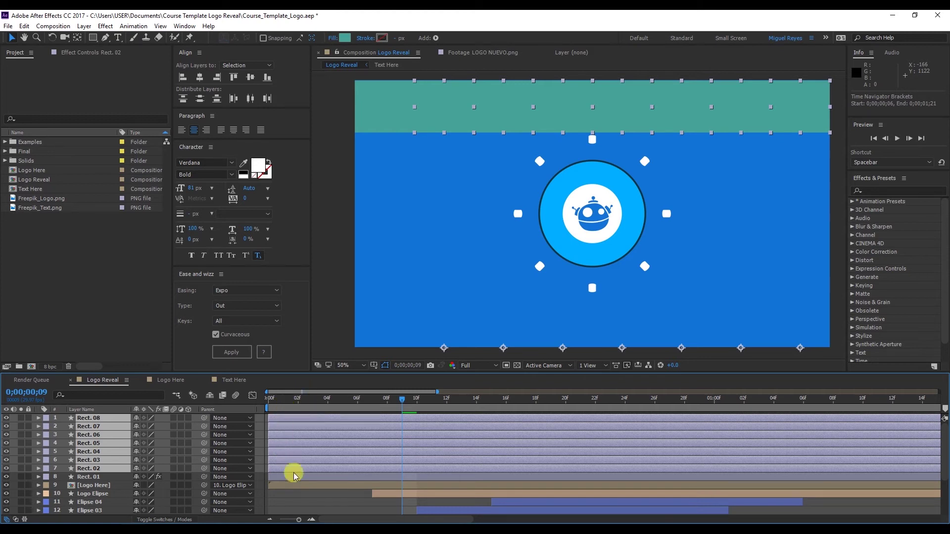
pyautogui.moveTo(280, 470); pyautogui.dragTo(307, 466)
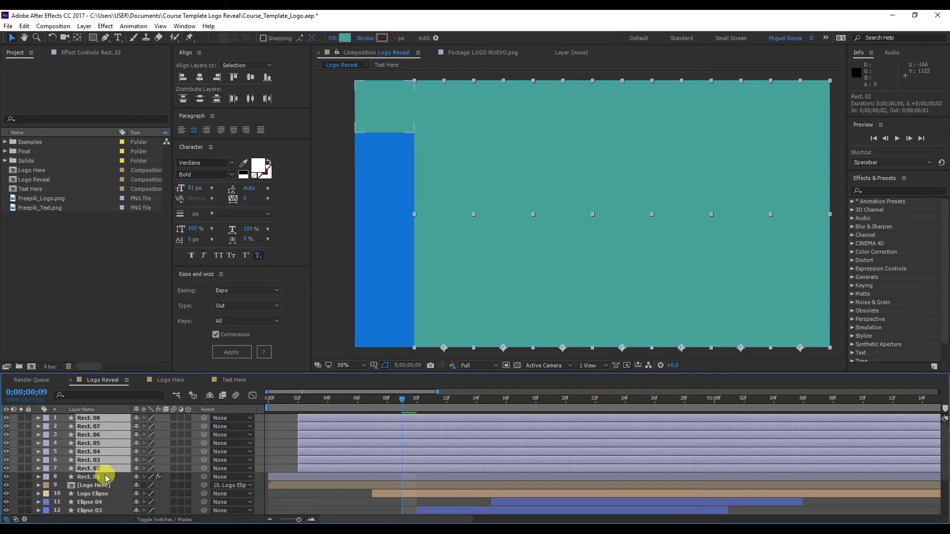
# Stagger Rect. 03 through Rect. 08 so each layer starts two frames after the previous one, ending with Rect. 08 at frame 14
pyautogui.keyDown('ctrl'); pyautogui.click(310, 469); pyautogui.keyUp('ctrl')
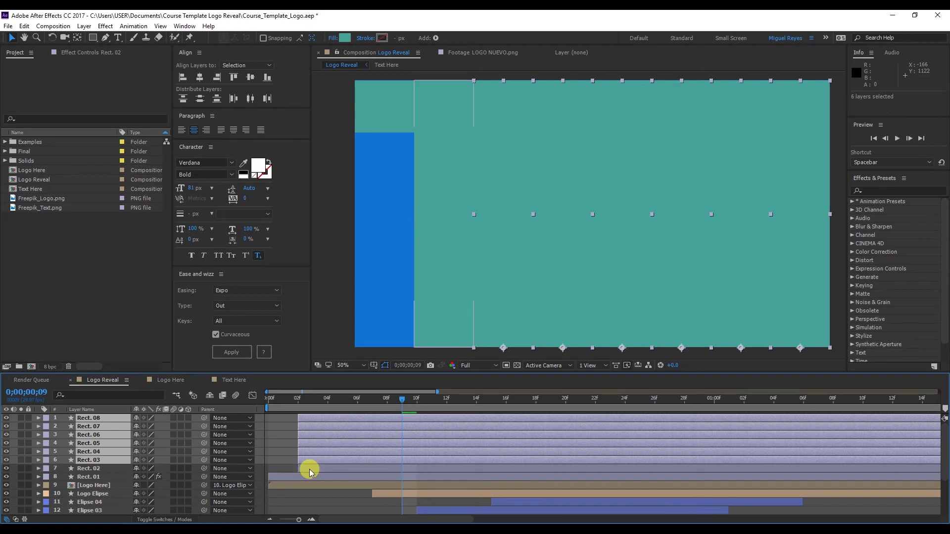
pyautogui.moveTo(311, 457); pyautogui.dragTo(451, 427)
pyautogui.keyDown('ctrl'); pyautogui.click(336, 462); pyautogui.keyUp('ctrl')
pyautogui.keyDown('ctrl'); pyautogui.click(364, 451); pyautogui.keyUp('ctrl')
pyautogui.keyDown('ctrl'); pyautogui.click(393, 442); pyautogui.keyUp('ctrl')
pyautogui.keyDown('ctrl'); pyautogui.click(421, 434); pyautogui.keyUp('ctrl')
pyautogui.keyDown('ctrl'); pyautogui.click(451, 427); pyautogui.keyUp('ctrl')
pyautogui.moveTo(451, 419); pyautogui.dragTo(476, 419)
# Preview the staggered strip animation from the first frame and scrub through its opening frames
pyautogui.moveTo(403, 403); pyautogui.dragTo(267, 408)
pyautogui.press('space')
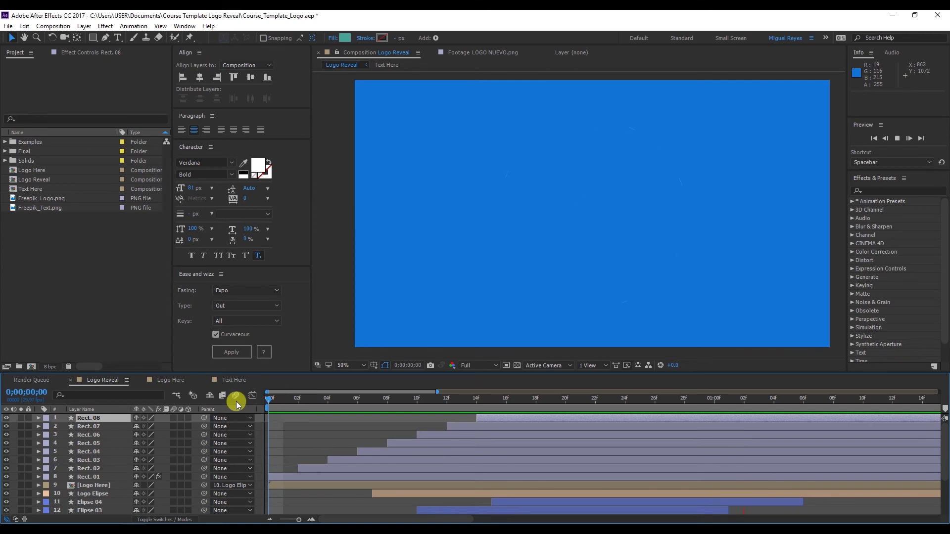
pyautogui.click(312, 399)
pyautogui.moveTo(310, 400); pyautogui.dragTo(295, 402)
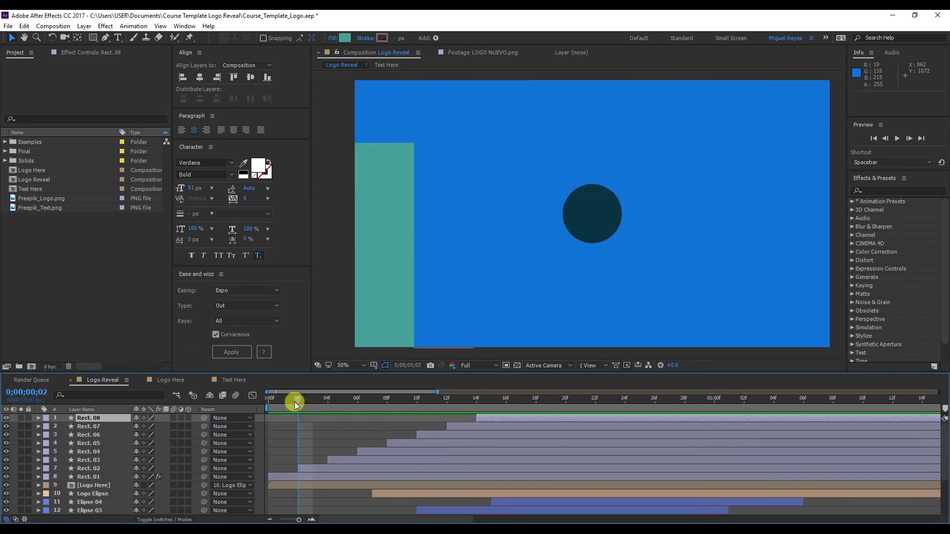
# Shift all eight Rect. layers together so that Rect. 01 starts at frame 18, keeping the two-frame stagger
pyautogui.click(341, 475)
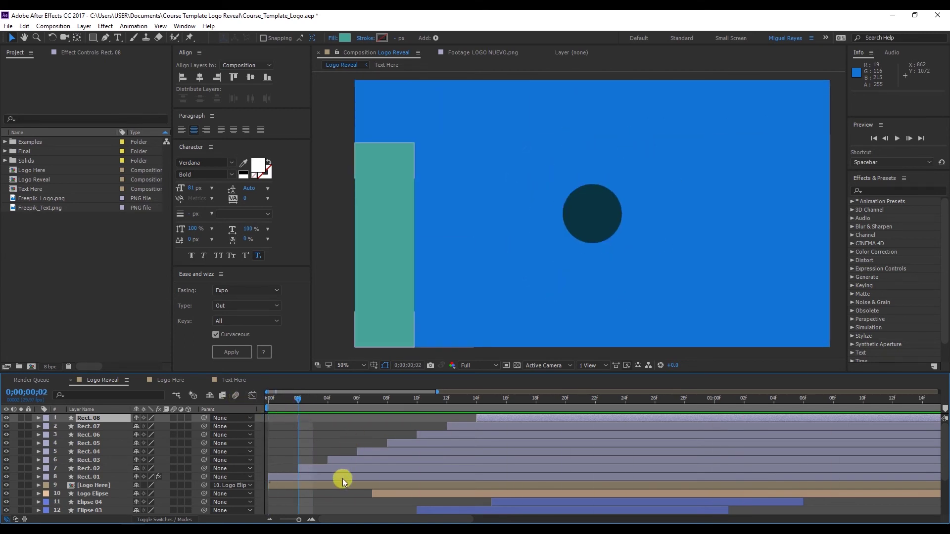
pyautogui.keyDown('shift'); pyautogui.click(510, 417); pyautogui.keyUp('shift')
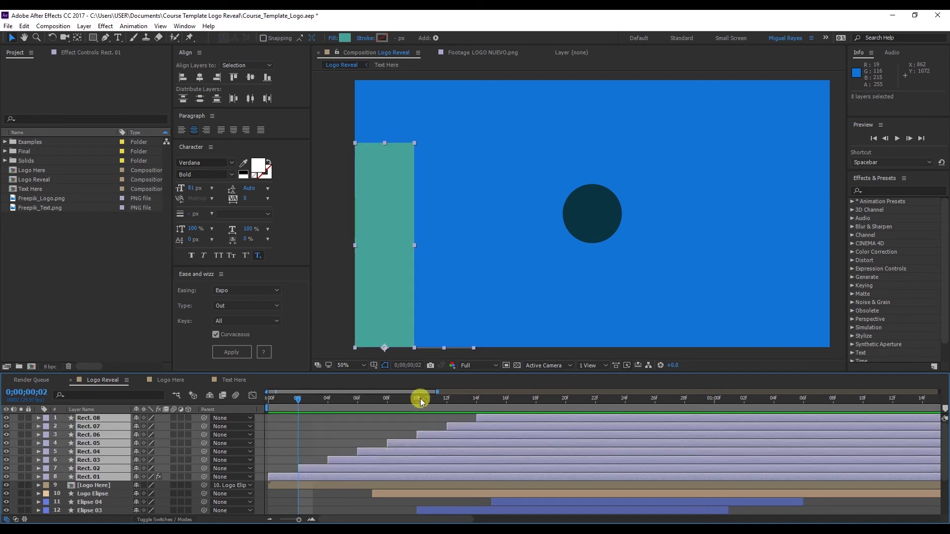
pyautogui.click(541, 399)
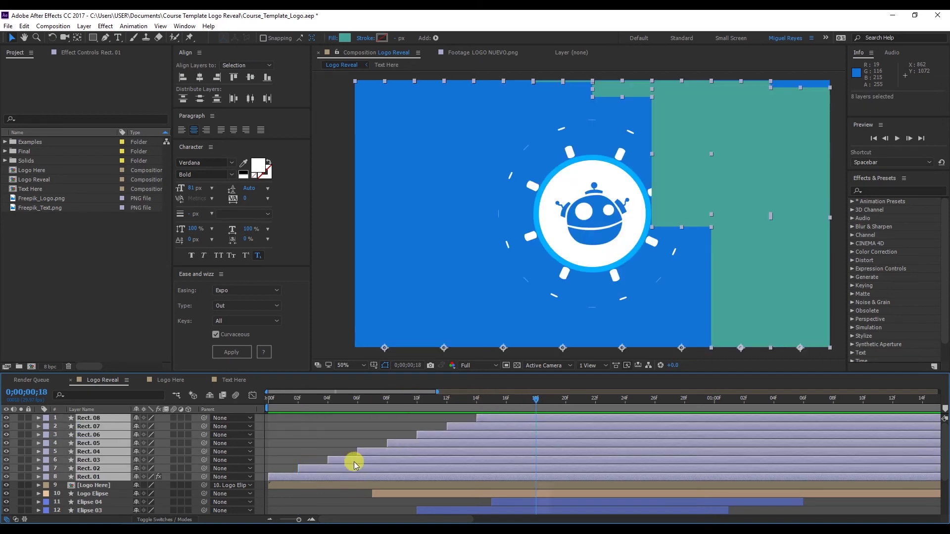
pyautogui.moveTo(329, 478); pyautogui.dragTo(581, 458)
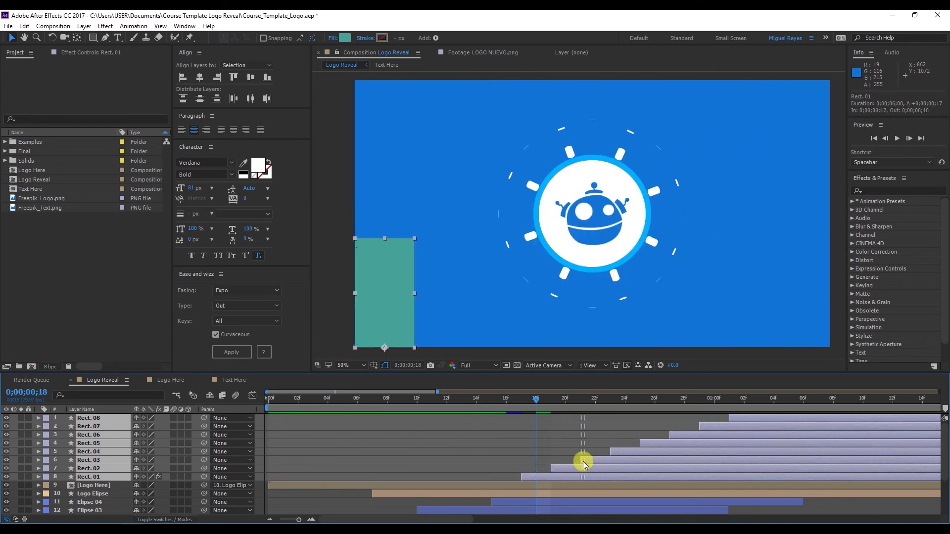
pyautogui.press('-')
pyautogui.press('-')
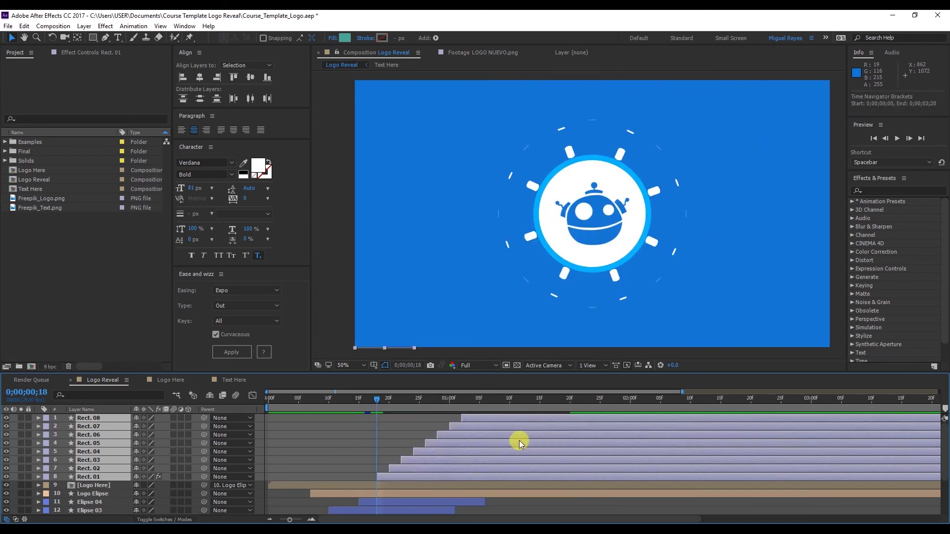
pyautogui.press('-')
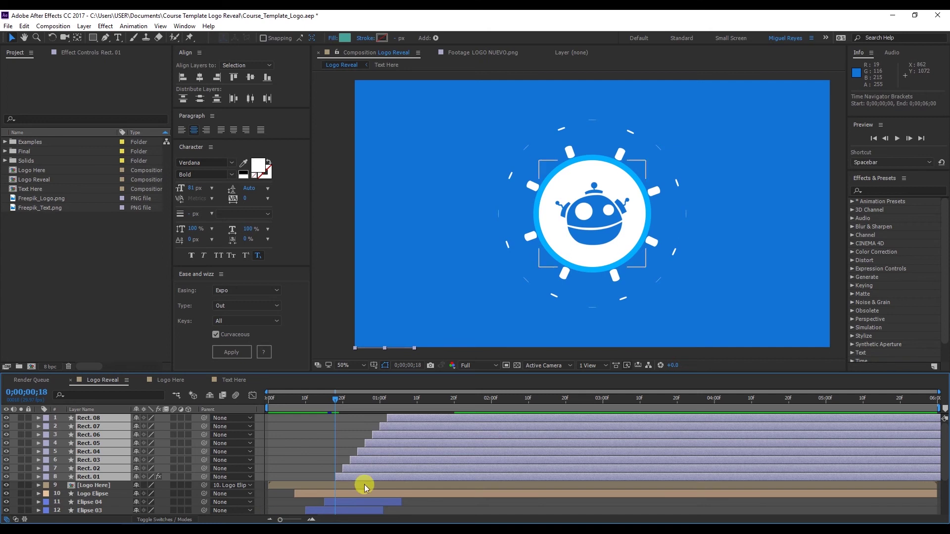
pyautogui.press('=')
pyautogui.press('=')
pyautogui.press('=')
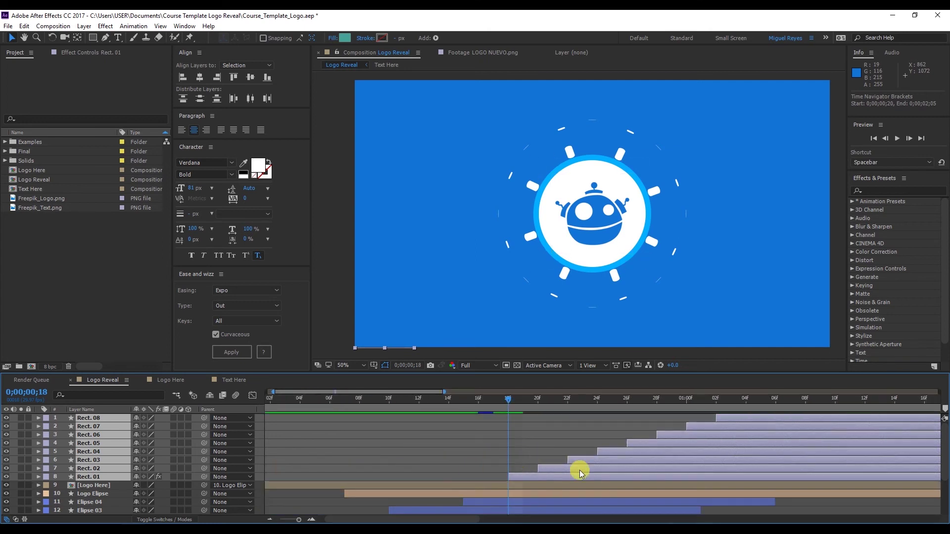
pyautogui.press('=')
pyautogui.press('-')
pyautogui.press('-')
pyautogui.press('-')
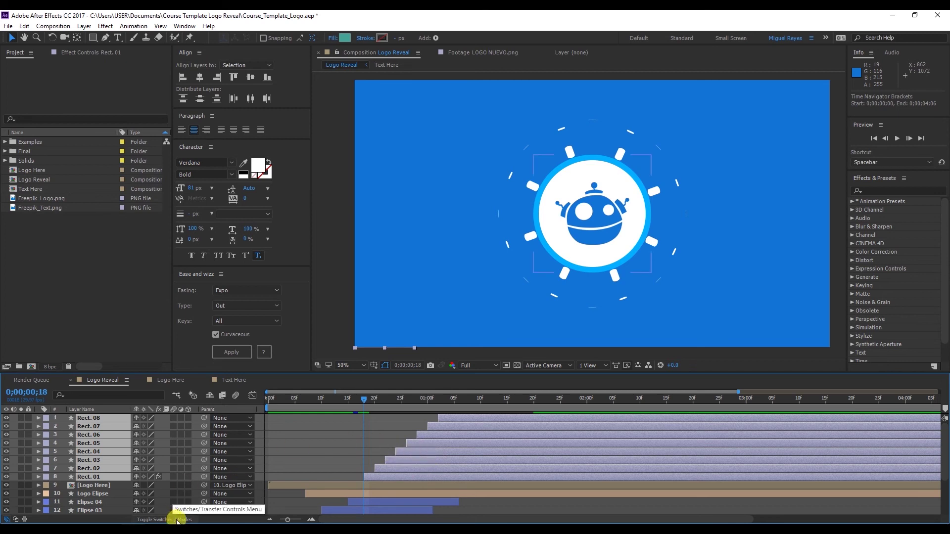
# Set the blending mode of layers Rect. 01 through Rect. 08 to Overlay and preview the animation
pyautogui.click(177, 520)
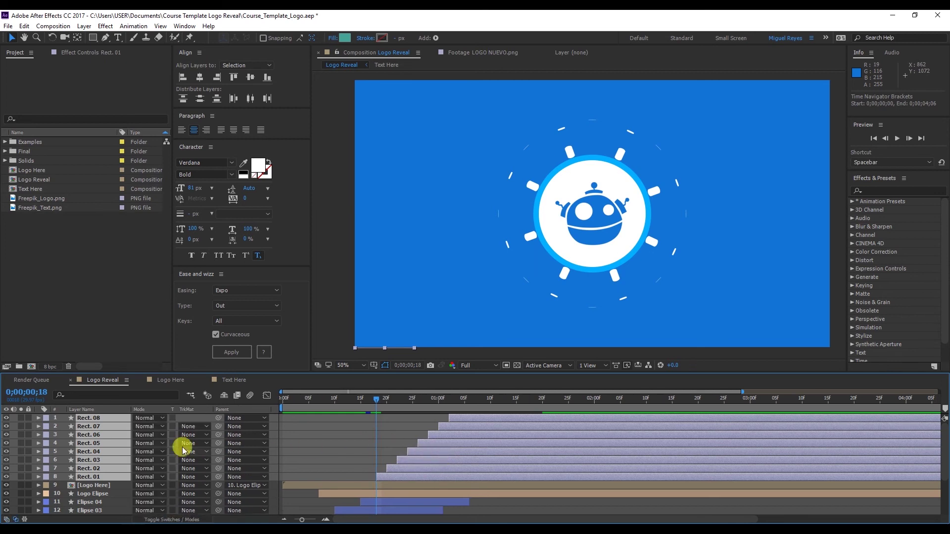
pyautogui.click(156, 419)
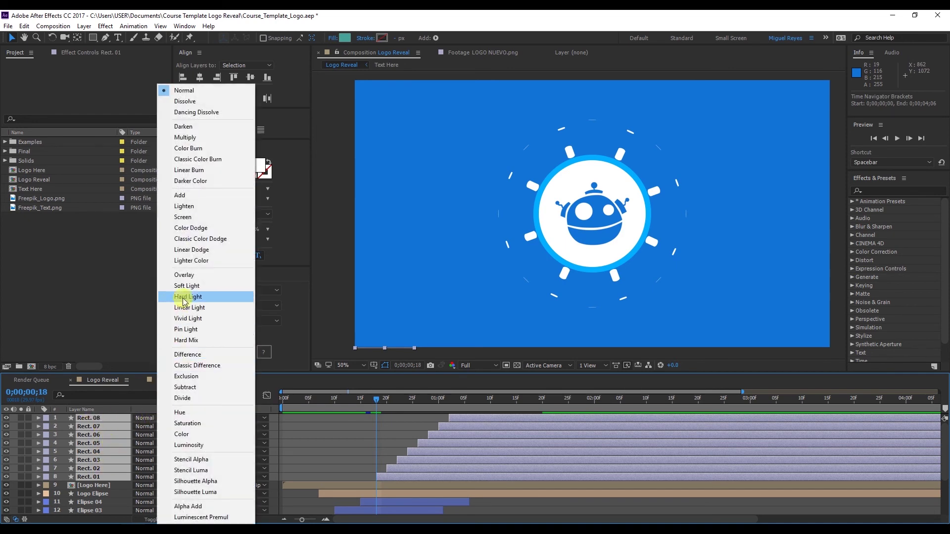
pyautogui.click(186, 275)
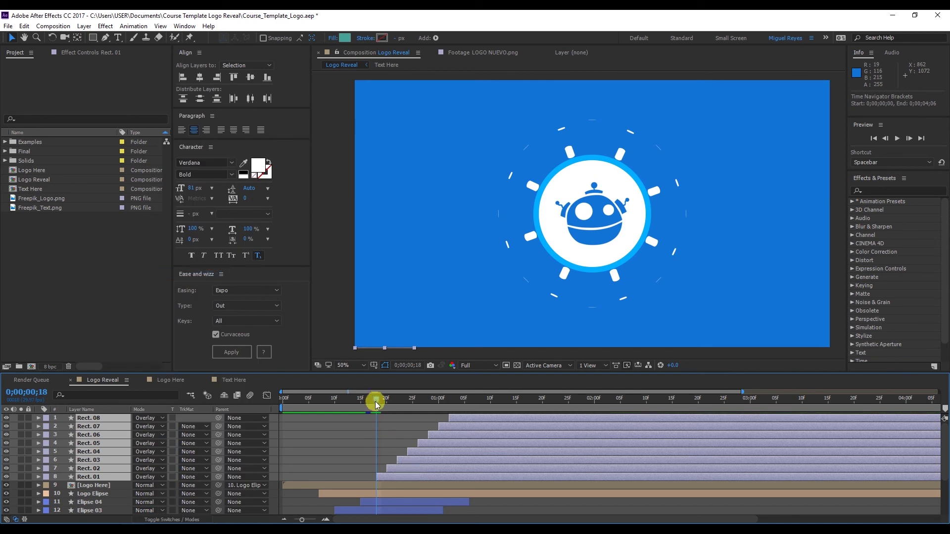
pyautogui.press('space')
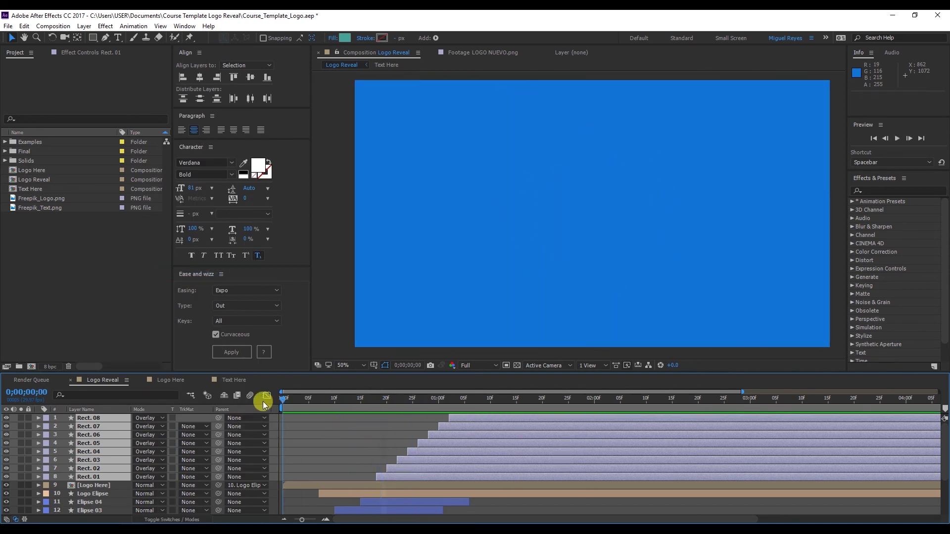
# Reveal the Scale keyframes of all eight Rect. layers, then deselect the layers
pyautogui.click(521, 452)
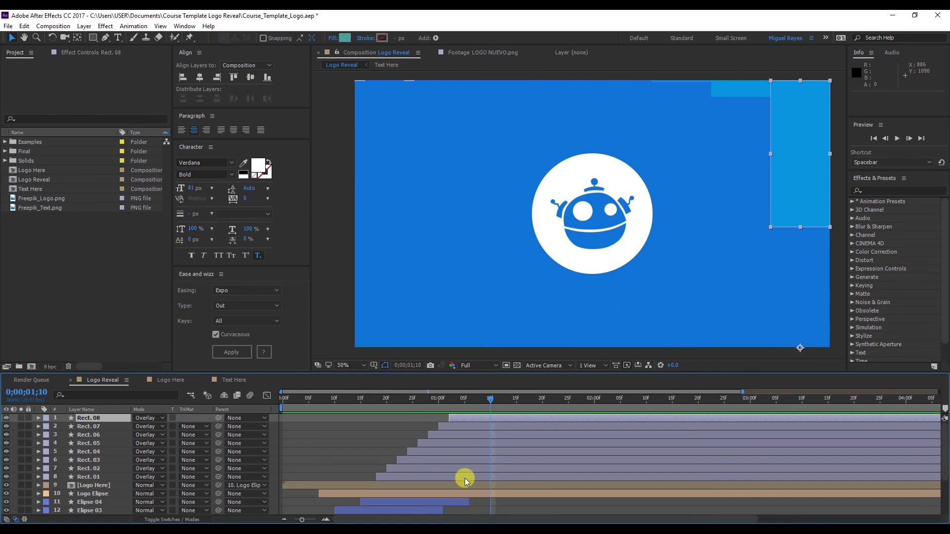
pyautogui.keyDown('shift'); pyautogui.click(472, 478); pyautogui.keyUp('shift')
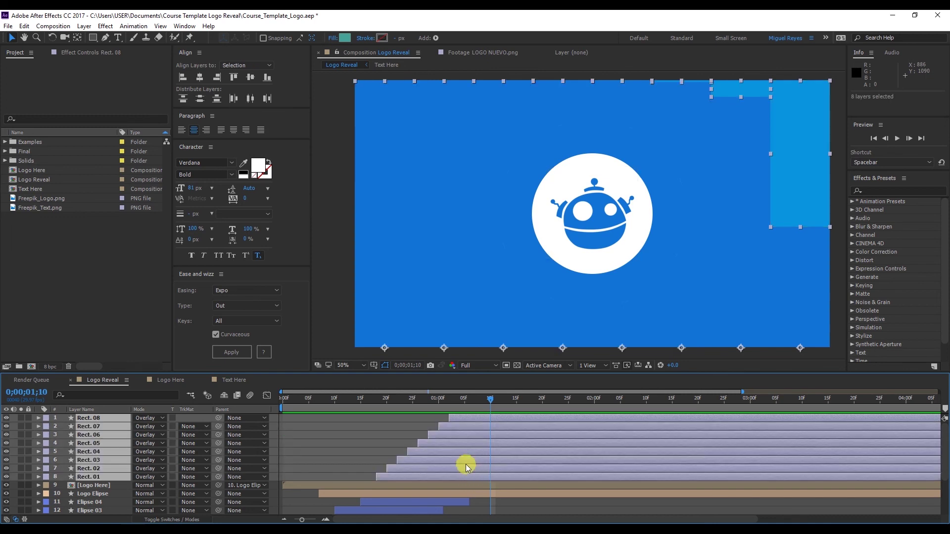
pyautogui.press('u')
pyautogui.scroll(-5, 470, 465)
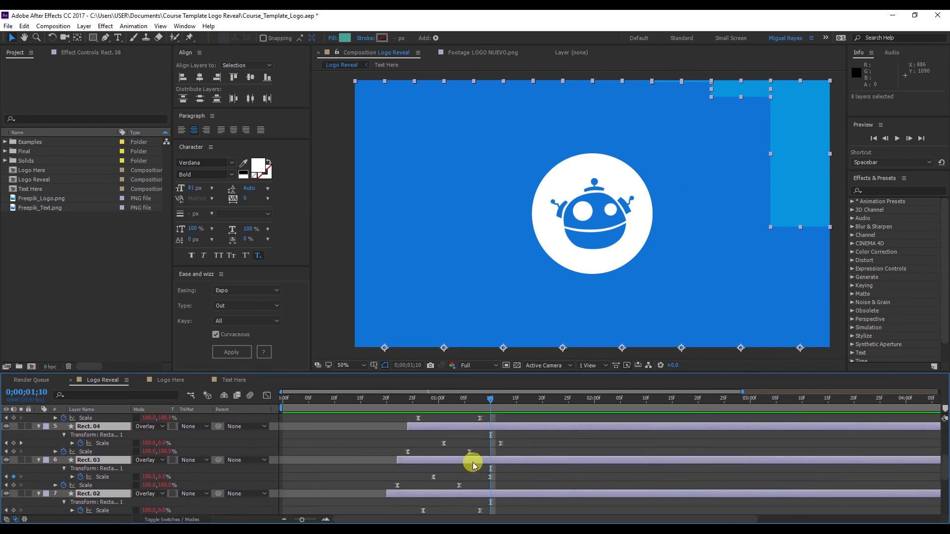
pyautogui.scroll(-2, 472, 465)
pyautogui.scroll(-1, 475, 467)
pyautogui.click(475, 466)
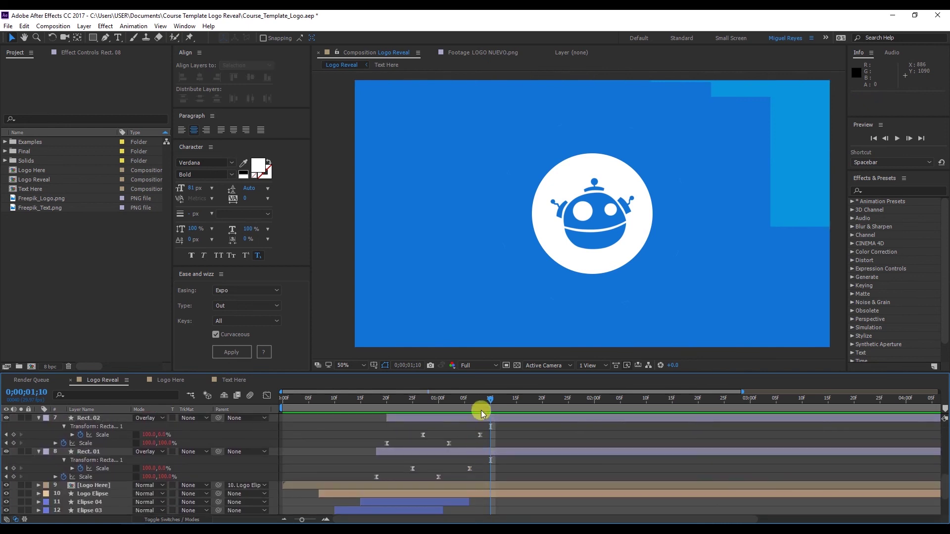
# Split layer Rect. 01 at its last Scale keyframe, 0;00;01;06, and delete the part after it
pyautogui.click(480, 406)
pyautogui.moveTo(476, 413); pyautogui.dragTo(470, 414)
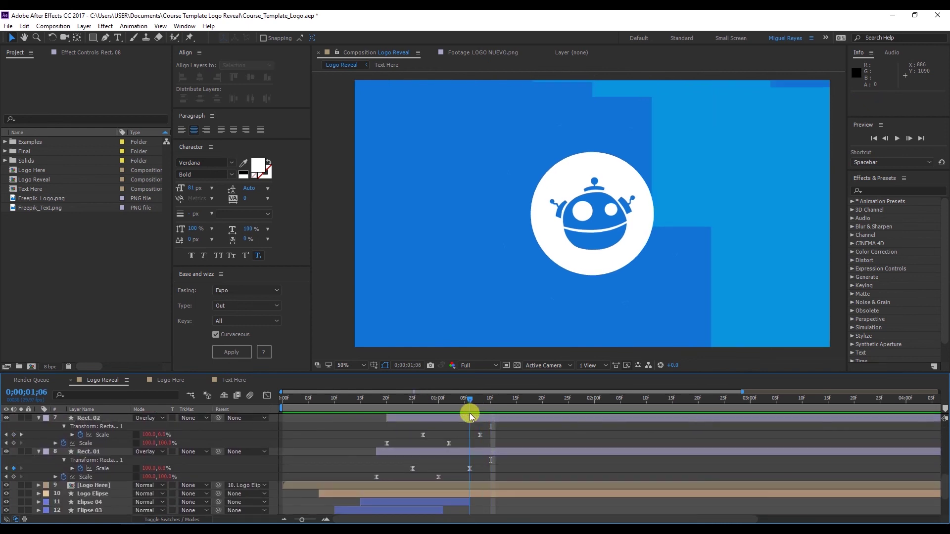
pyautogui.click(484, 452)
pyautogui.hotkey('ctrl', 'shift', 'd')
pyautogui.press('Delete')
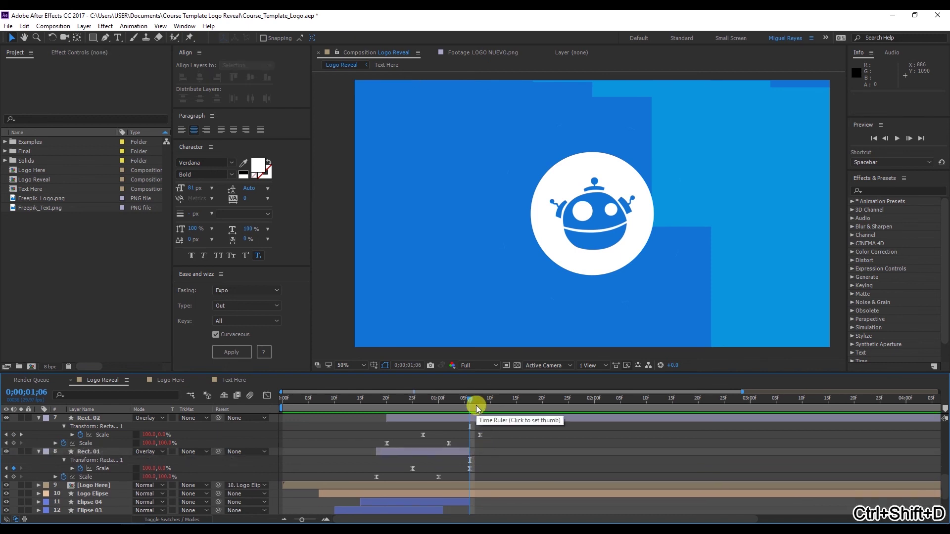
# Split Rect. 02 through Rect. 08 at each layer's last Scale keyframe, from 0;00;01;08 to 0;00;01;20, delete the remainders, and collapse the layers
pyautogui.moveTo(471, 404); pyautogui.dragTo(480, 404)
pyautogui.click(480, 421)
pyautogui.hotkey('ctrl', 'shift', 'd')
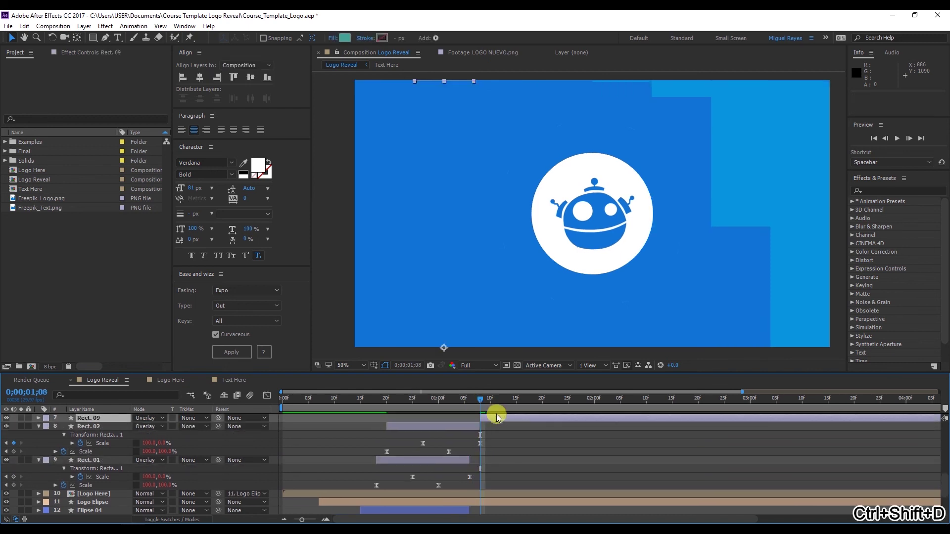
pyautogui.scroll(1, 495, 423)
pyautogui.moveTo(485, 404); pyautogui.dragTo(541, 447)
pyautogui.scroll(6, 515, 436)
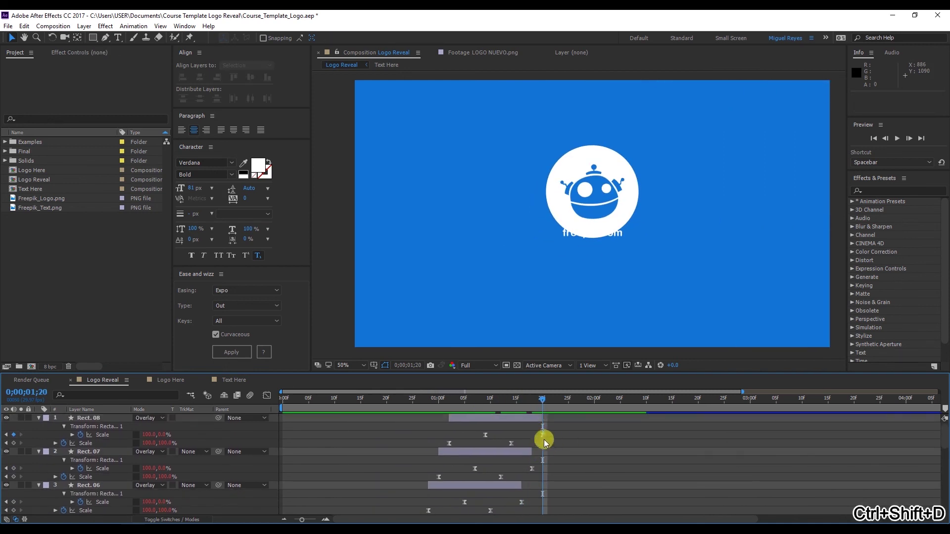
pyautogui.press('u')
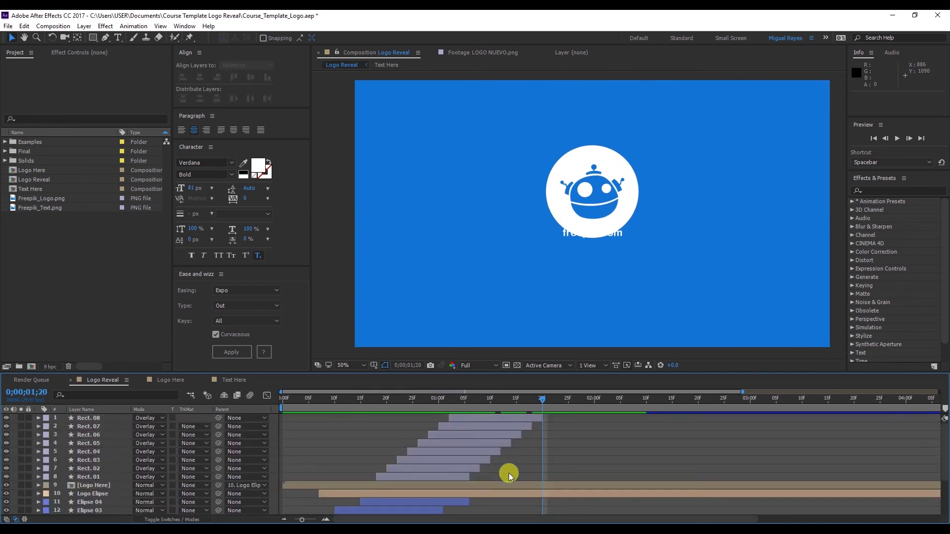
# Look over the timing of the full layer stack and scrub to 0;00;01;21
pyautogui.scroll(-3, 411, 482)
pyautogui.scroll(3, 420, 474)
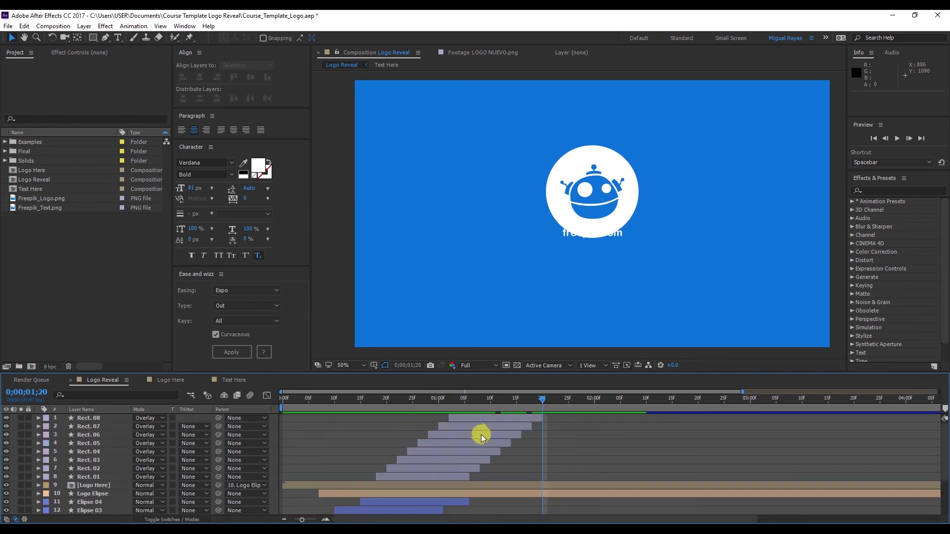
pyautogui.scroll(-3, 475, 438)
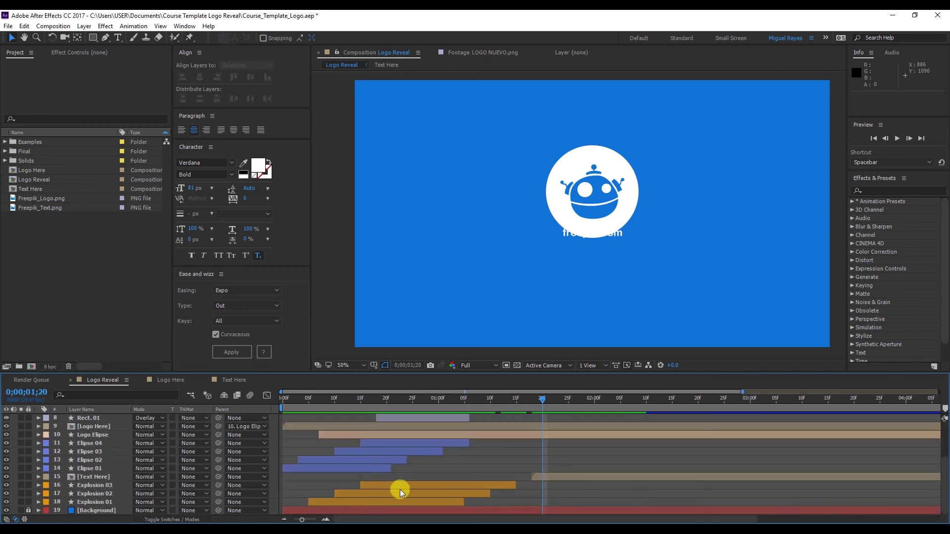
pyautogui.scroll(3, 423, 490)
pyautogui.moveTo(533, 406)
pyautogui.mouseDown()
pyautogui.moveTo(384, 410)
pyautogui.moveTo(547, 406)
pyautogui.mouseUp()
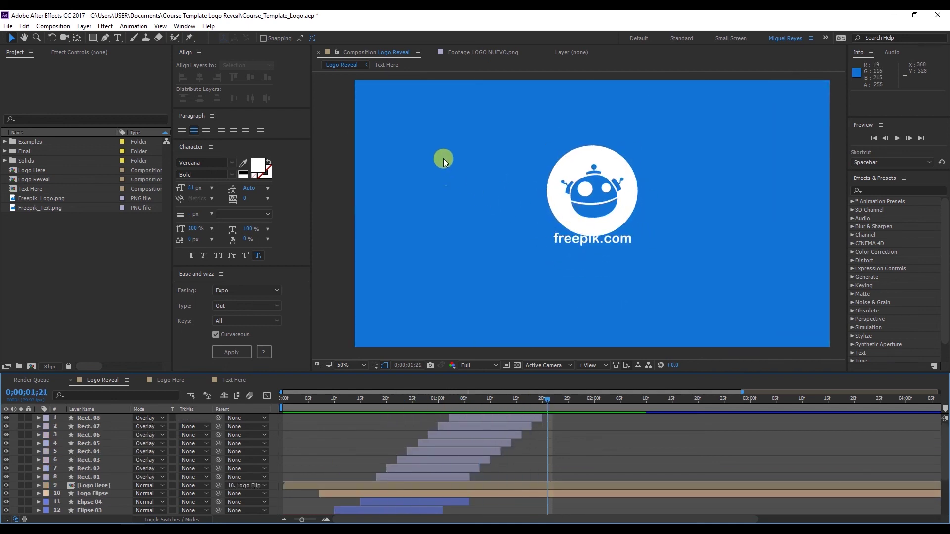